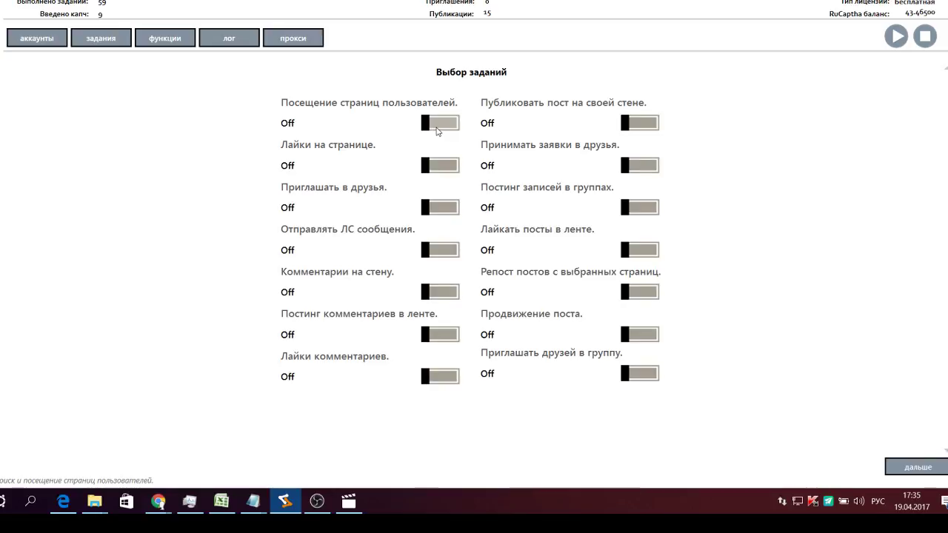
Enable the tasks for visiting user pages, liking on pages, posting on the own wall and posting in groups, and continue to the user search settings.
left_click(439, 124)
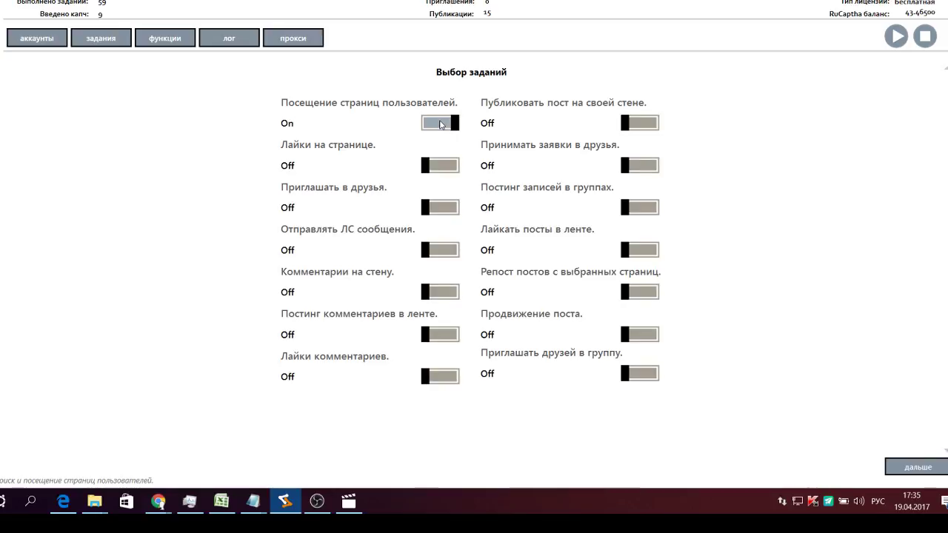
left_click(454, 167)
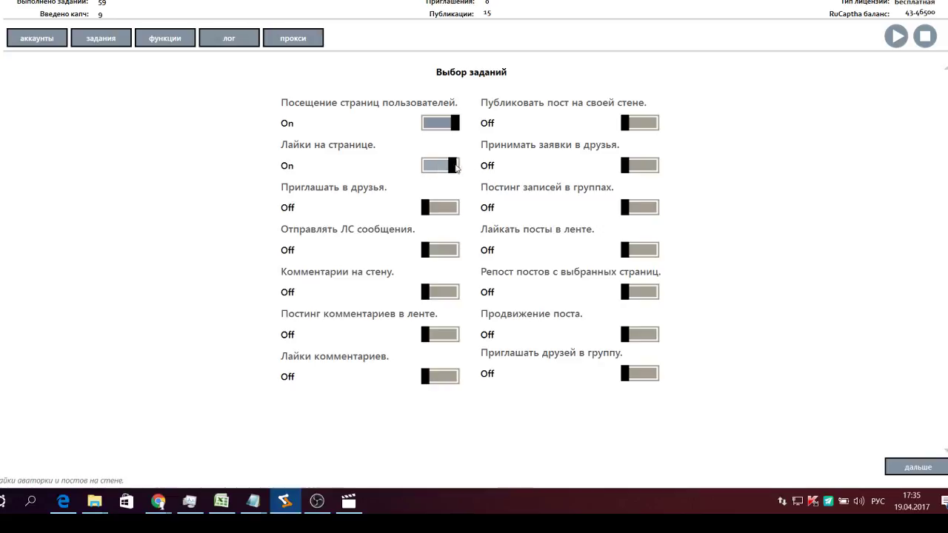
left_click(649, 123)
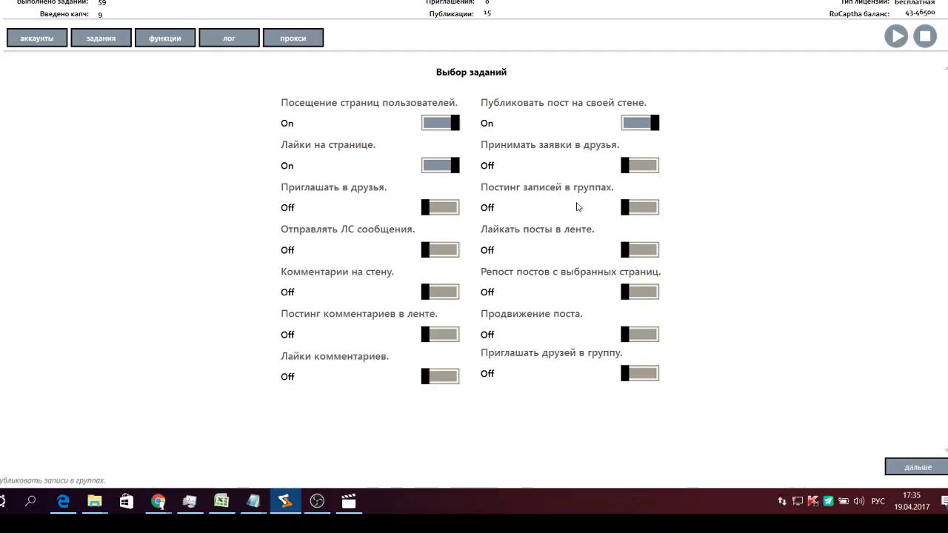
left_click(648, 210)
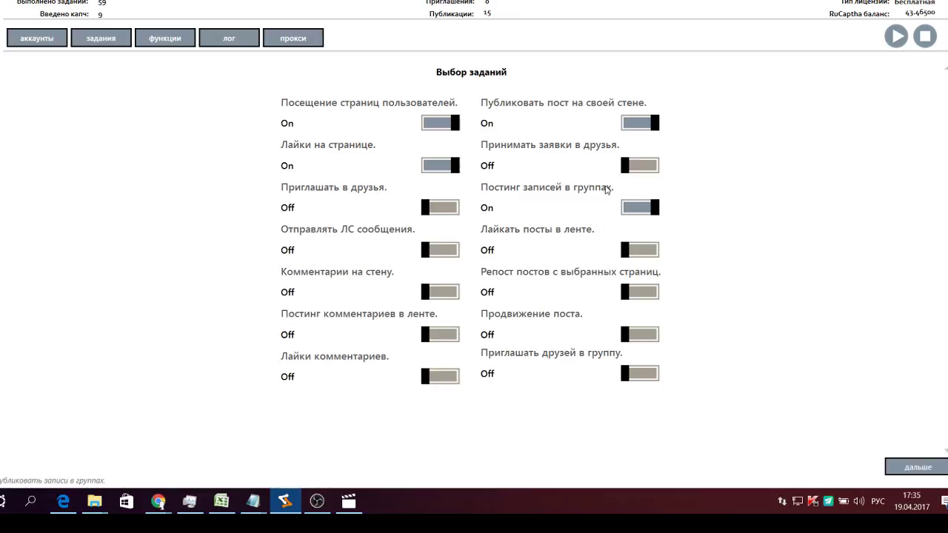
left_click(927, 468)
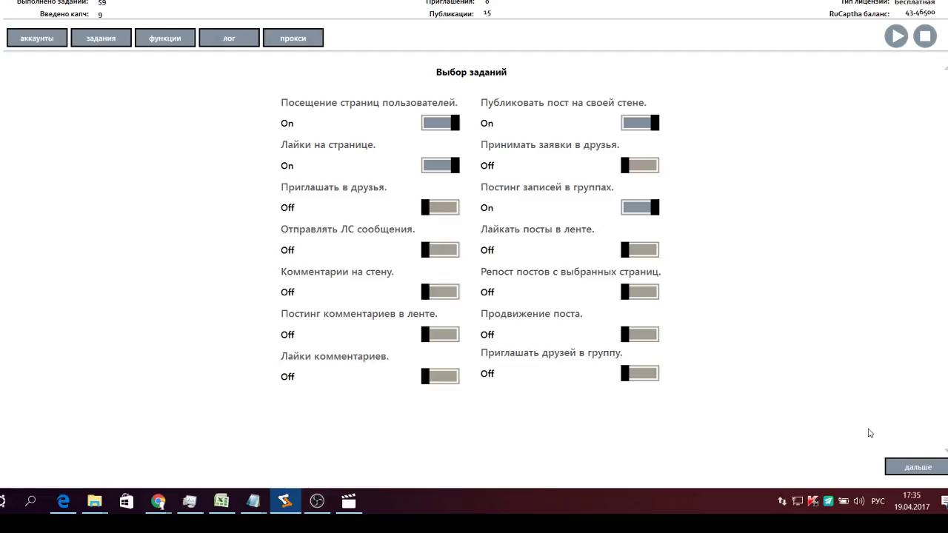
left_click(917, 466)
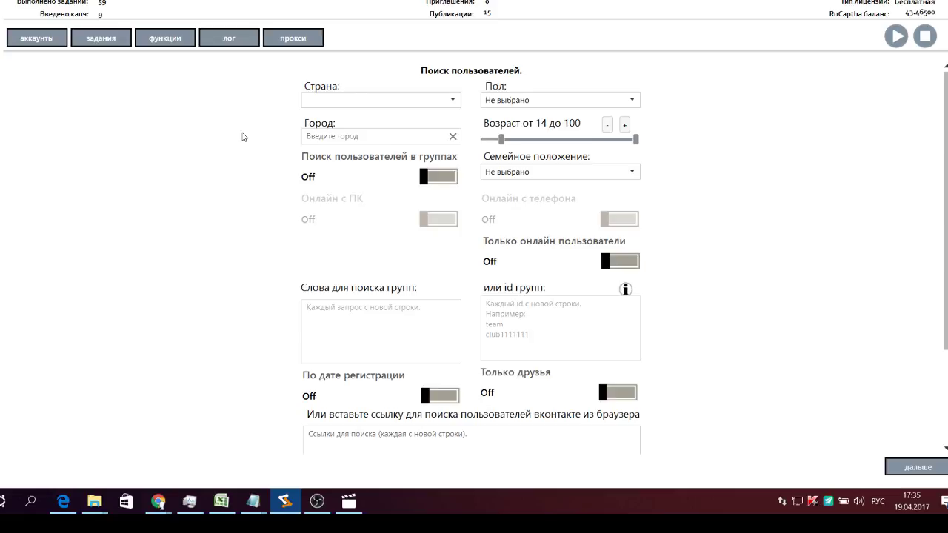
left_click(455, 103)
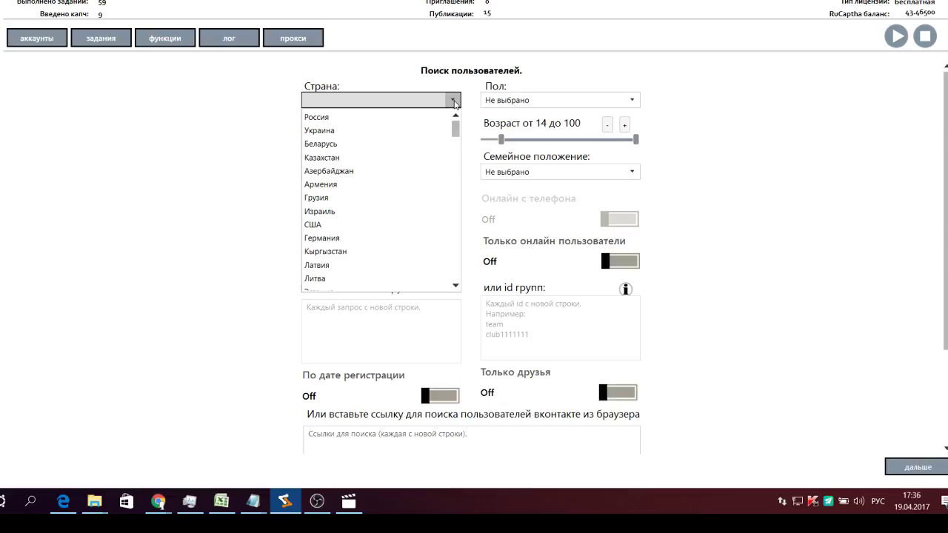
scroll(428, 177, "down", 4)
scroll(434, 182, "up", 4)
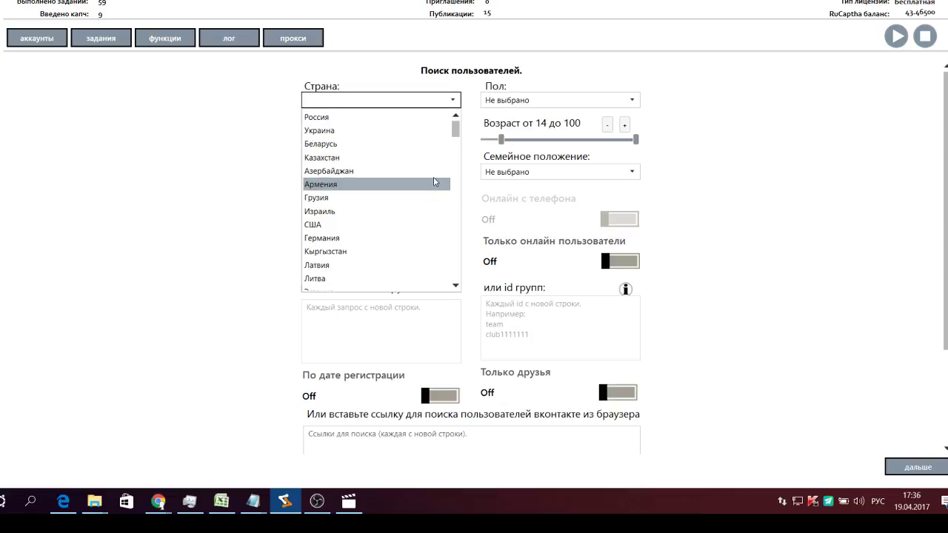
left_click(455, 106)
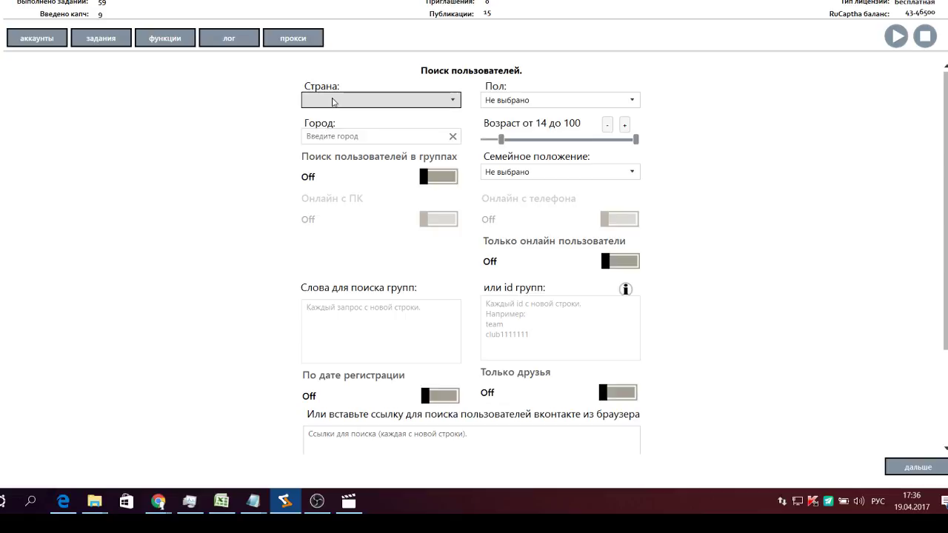
left_click(634, 102)
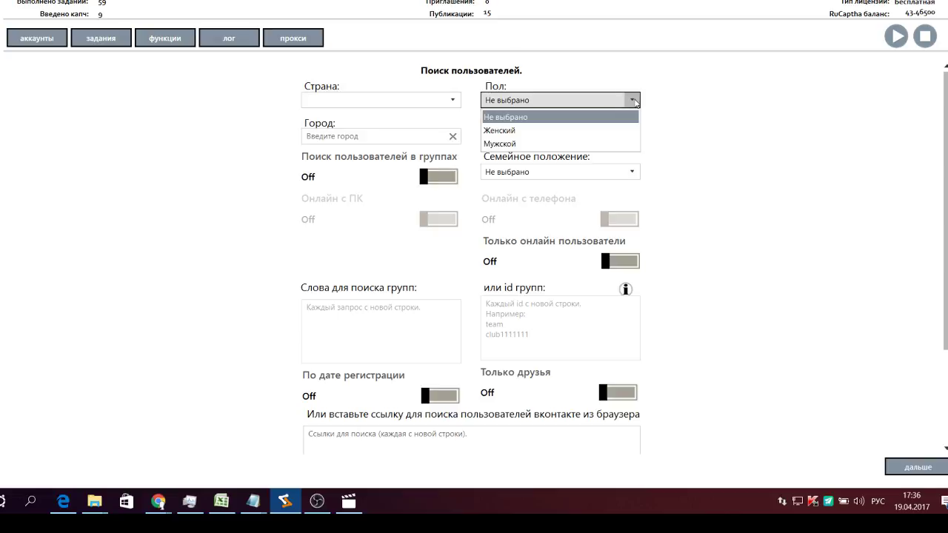
left_click(713, 165)
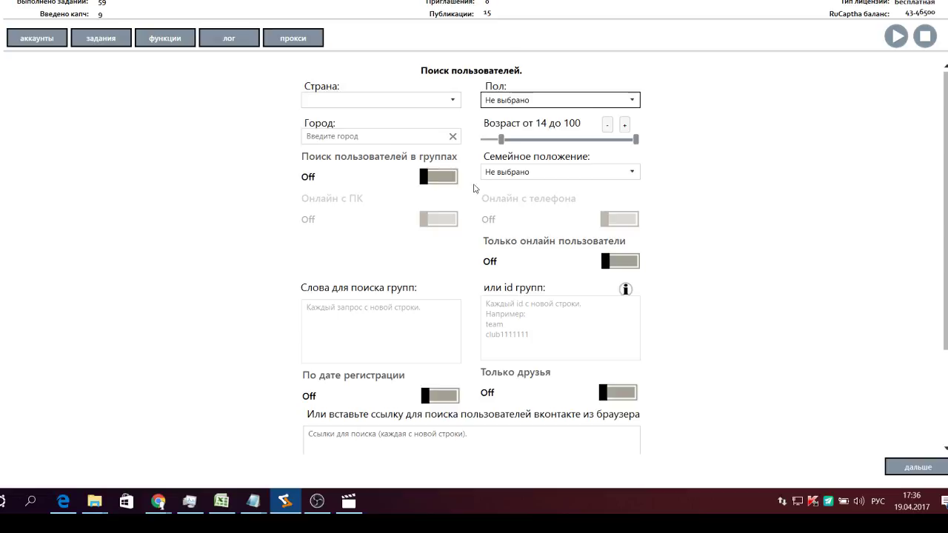
Restrict the user search to ages 20 to 72, with searching in groups and online users only enabled.
left_click_drag(635, 139, 600, 139)
left_click_drag(501, 140, 509, 142)
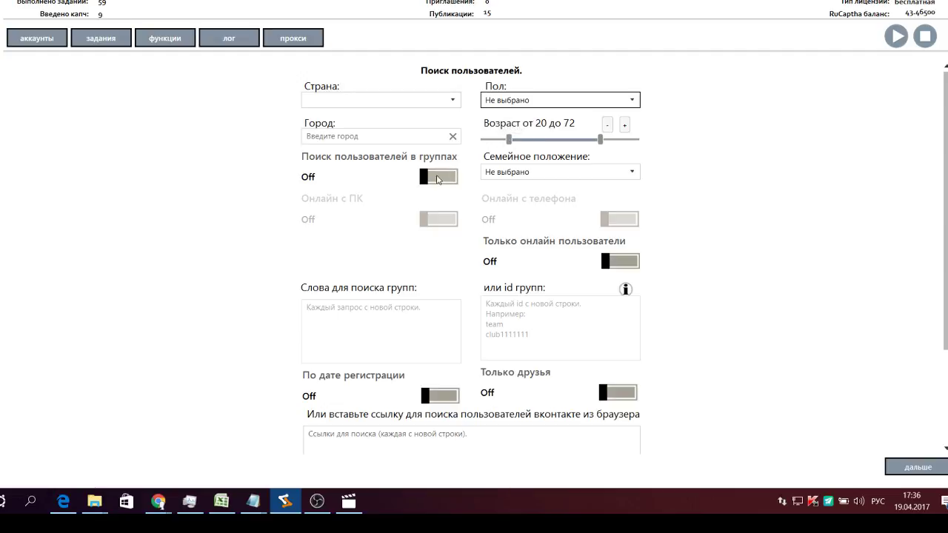
left_click(452, 179)
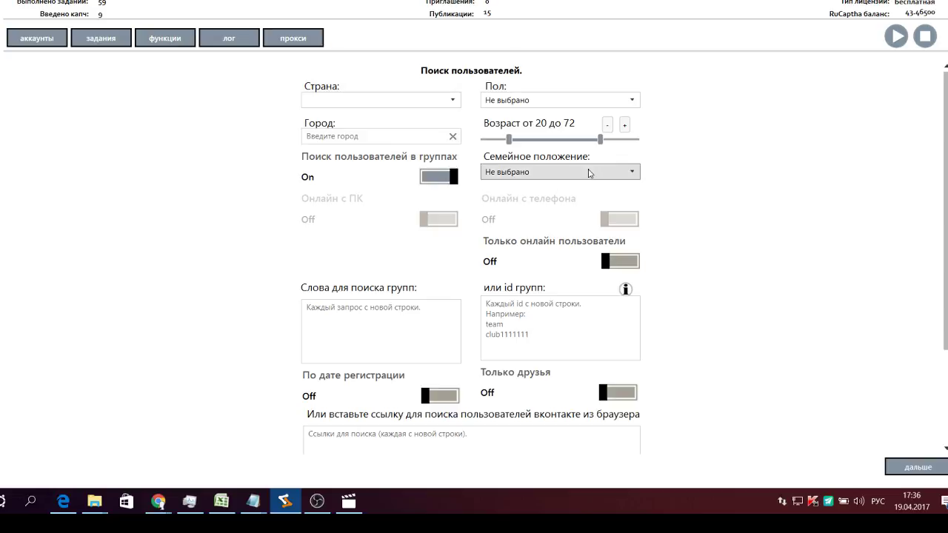
left_click(622, 264)
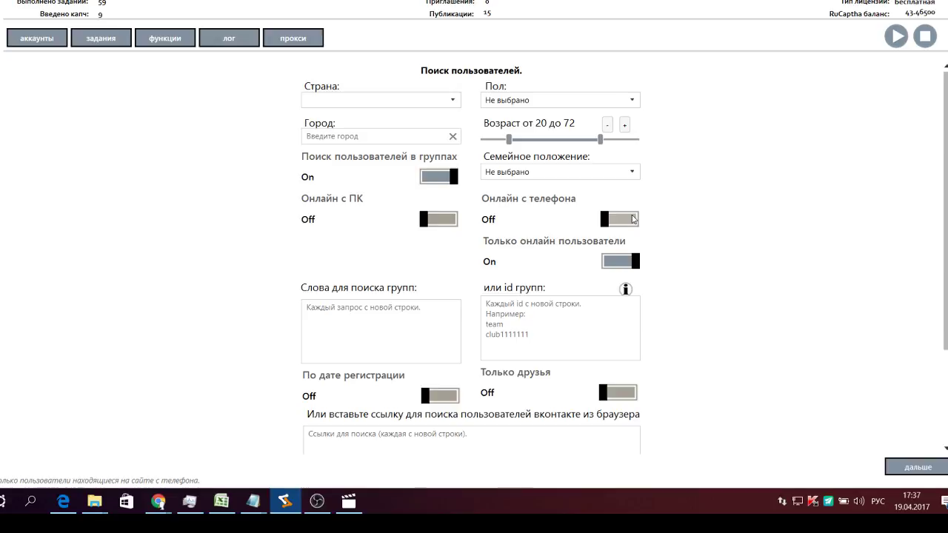
scroll(491, 290, "down", 3)
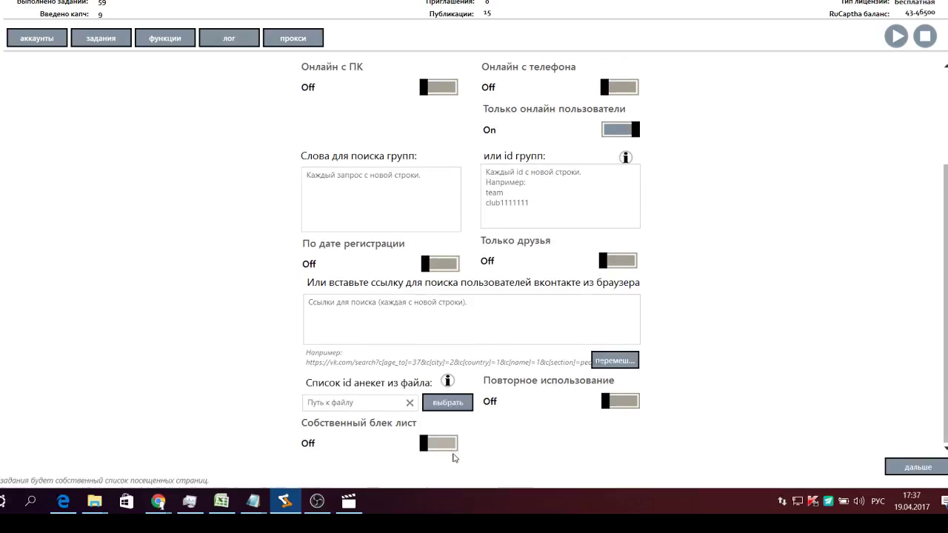
left_click(448, 444)
left_click(444, 447)
left_click(446, 450)
left_click(442, 447)
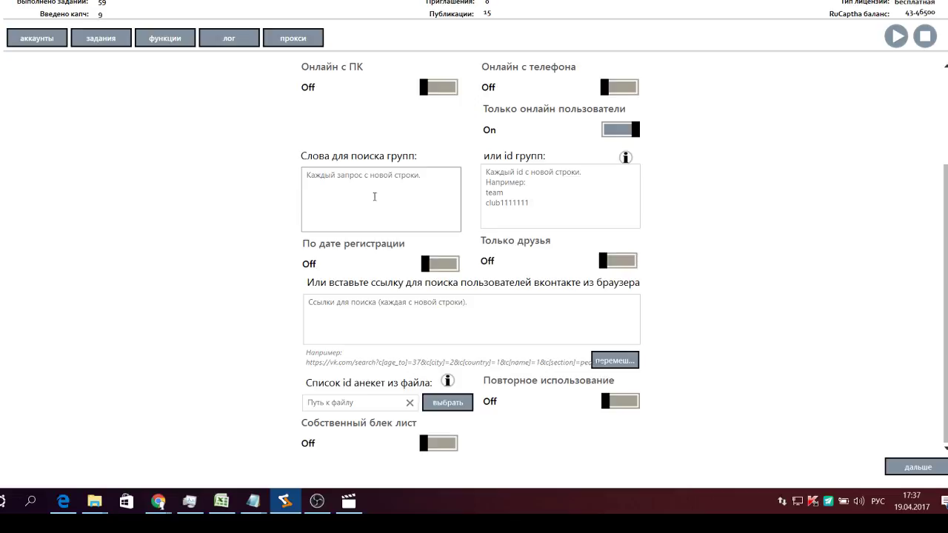
Copy the whole group list from the open Notepad file into the group id field of the user search, and continue to the like settings.
left_click(342, 176)
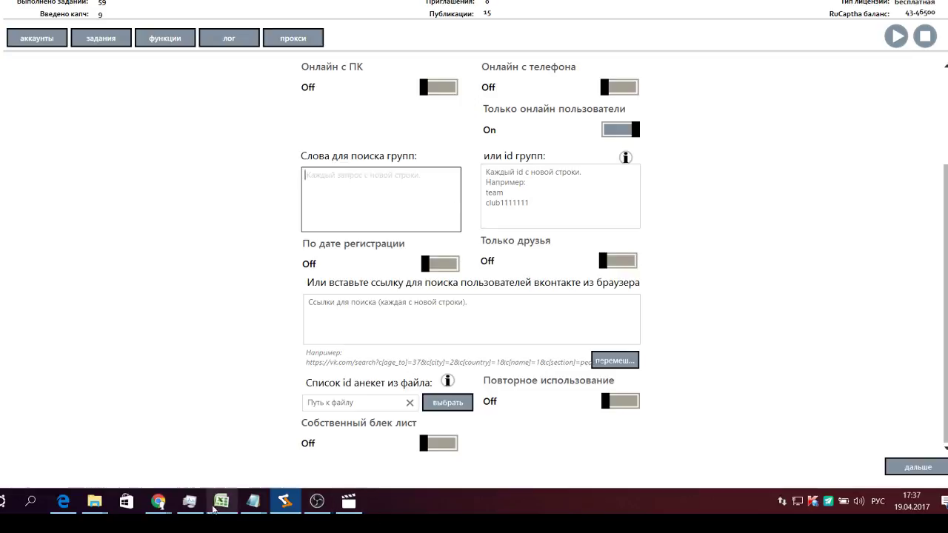
mouse_move(259, 496)
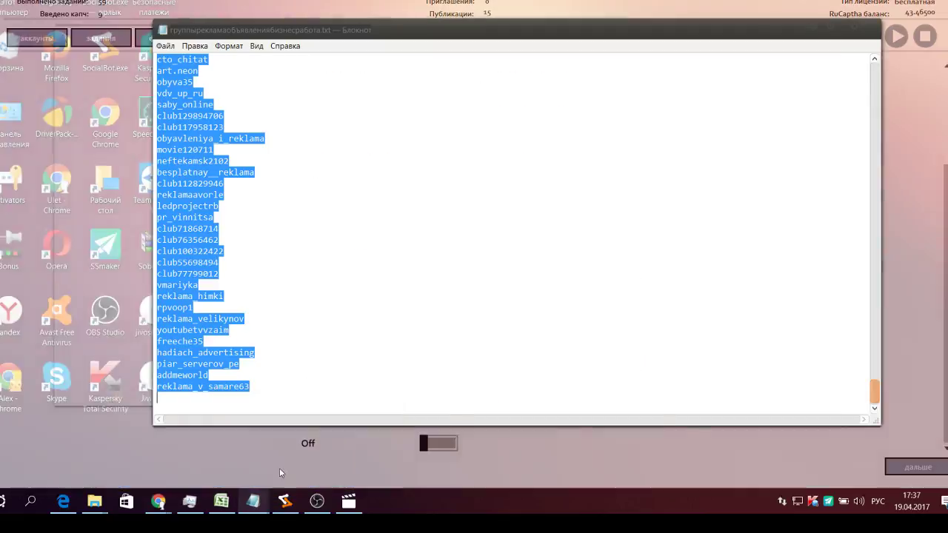
left_click(279, 468)
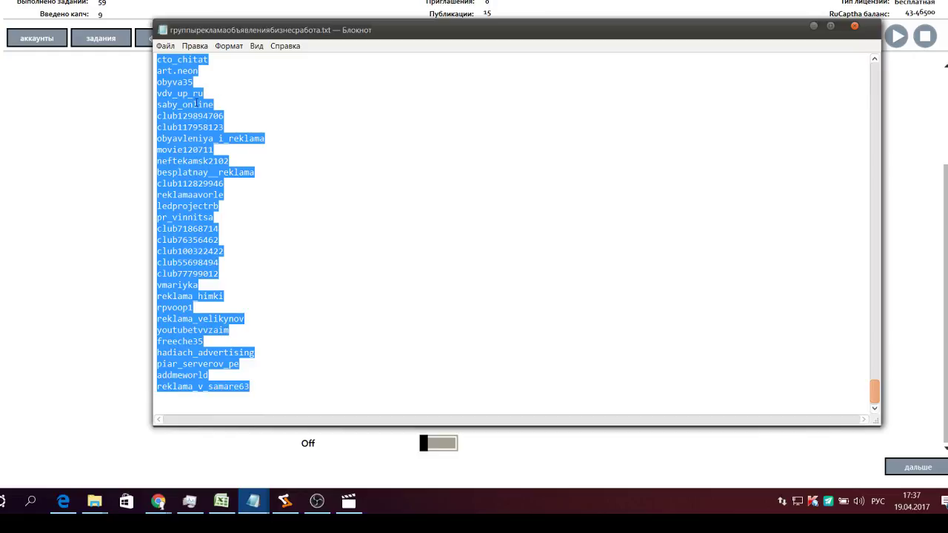
right_click(185, 130)
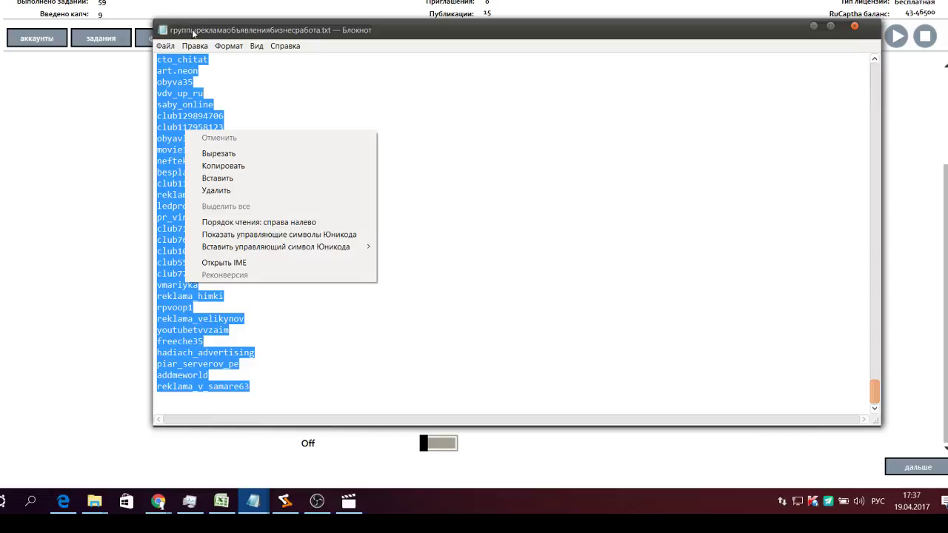
left_click(225, 178)
left_click(227, 471)
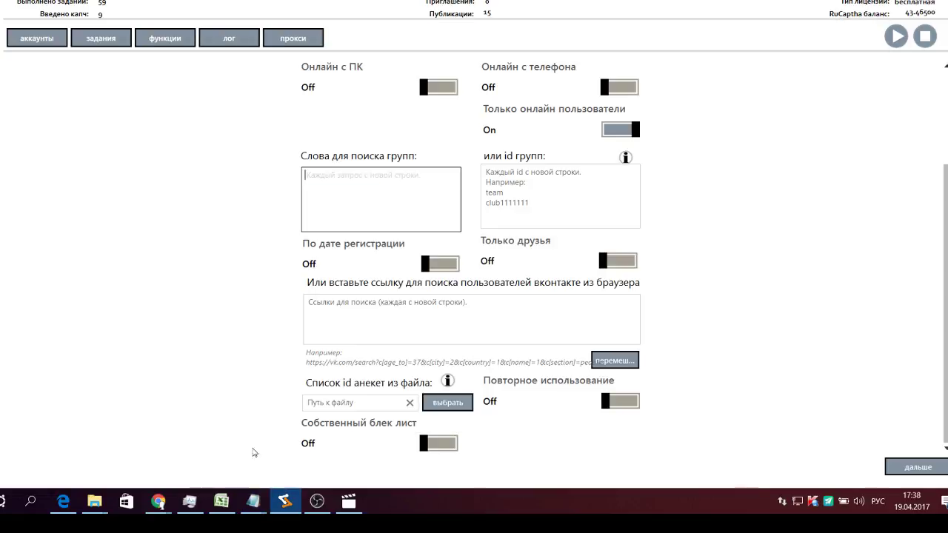
left_click(516, 182)
right_click(516, 182)
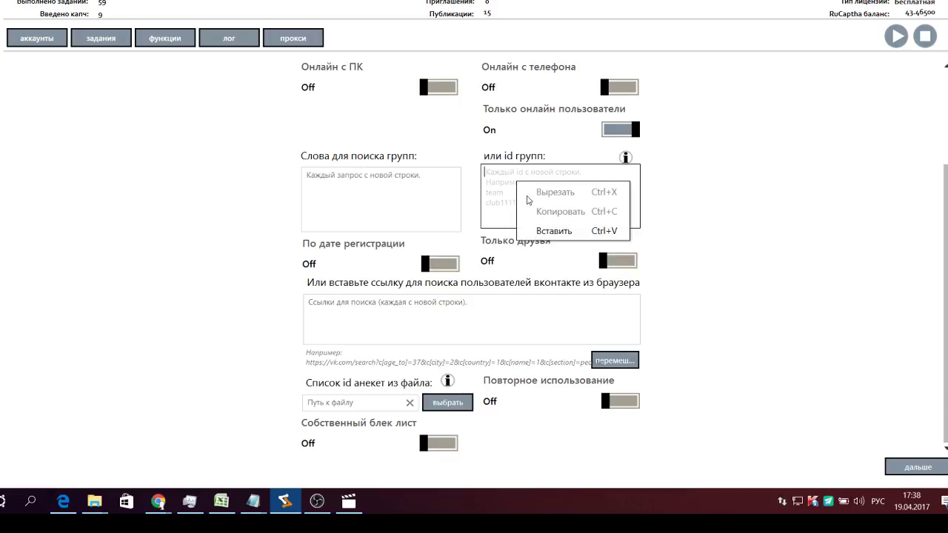
left_click(547, 230)
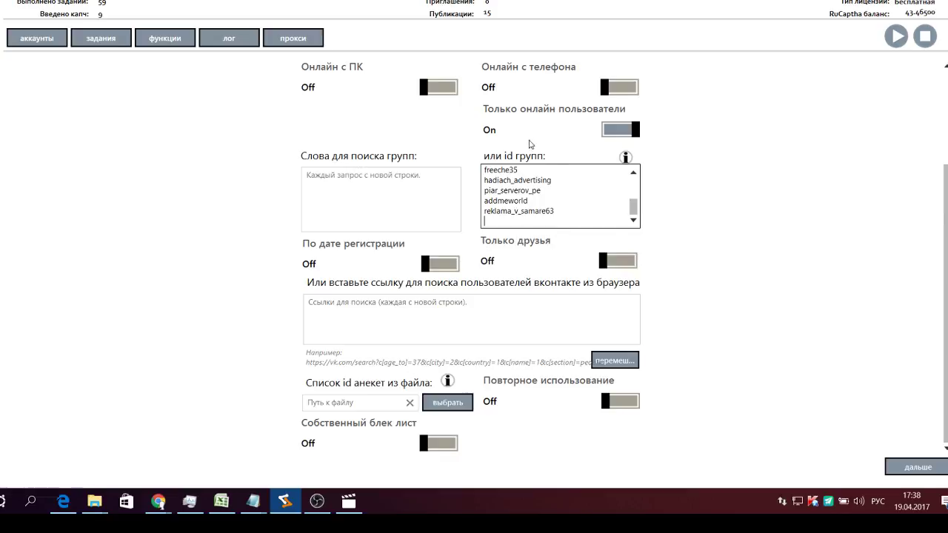
left_click(906, 465)
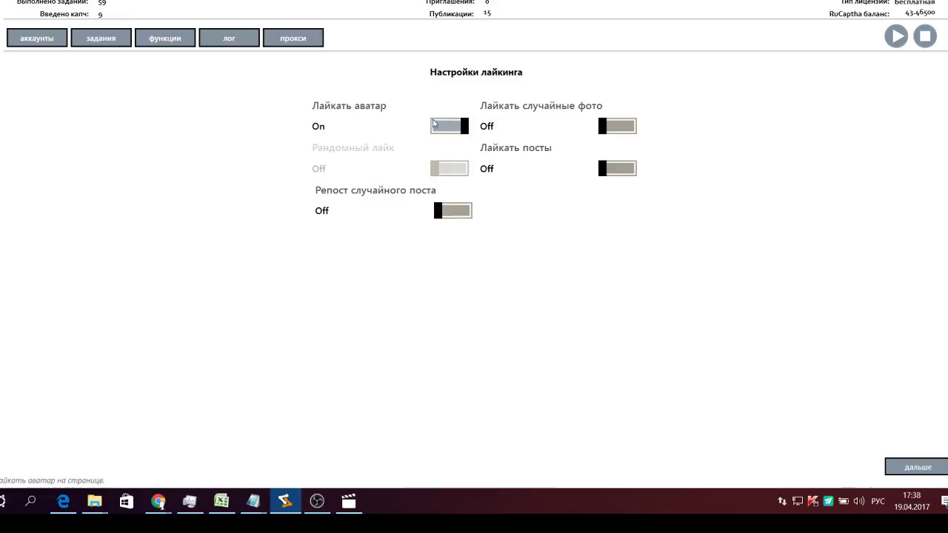
Disable liking avatars, enable liking posts and reposting a random post, and continue to the wall posting settings.
left_click(446, 131)
left_click(614, 170)
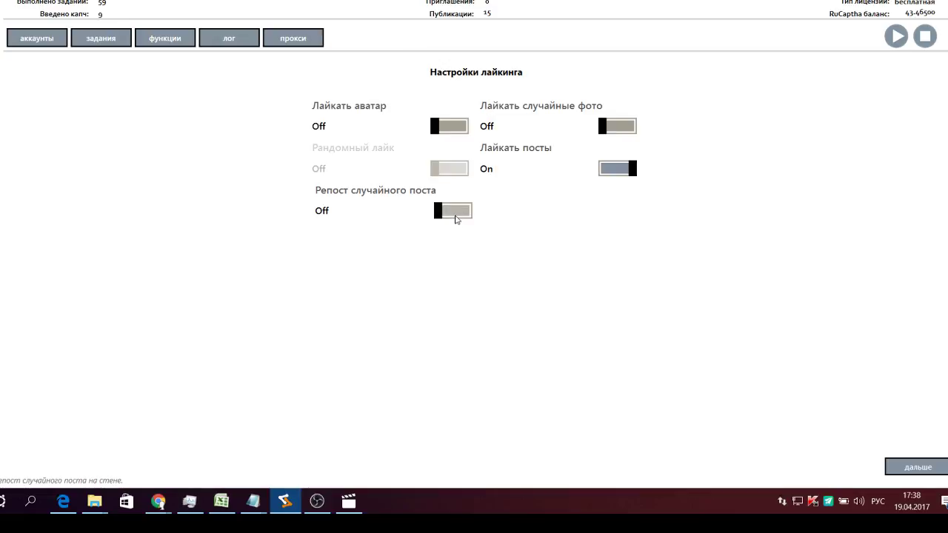
left_click(459, 213)
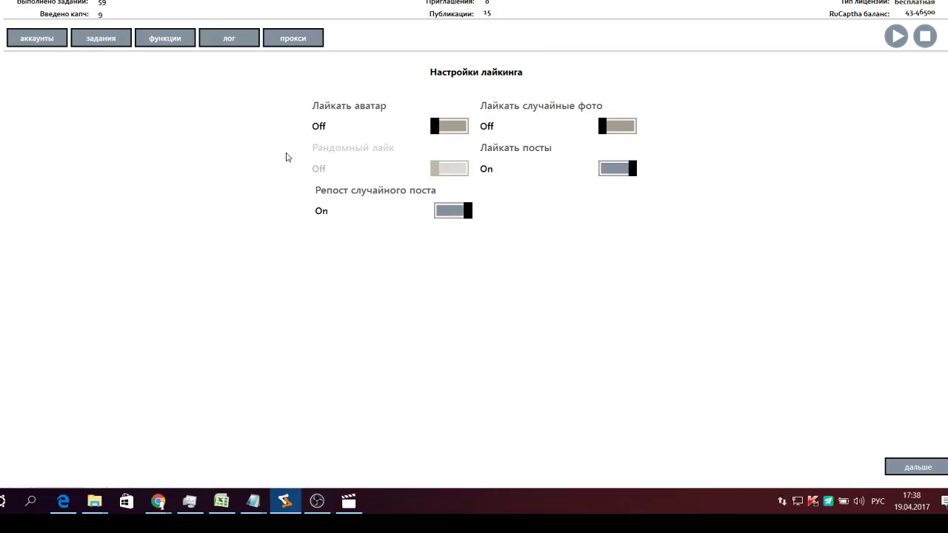
left_click(453, 211)
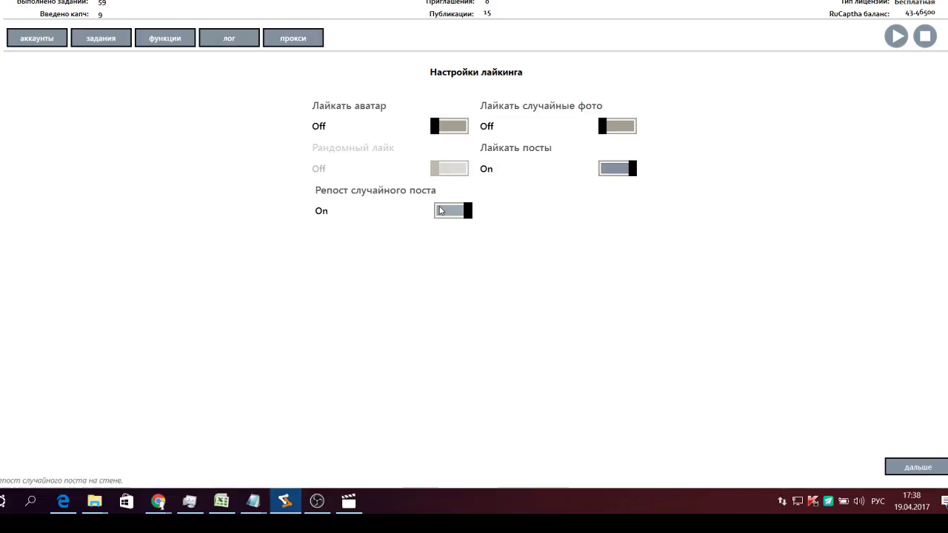
left_click(916, 467)
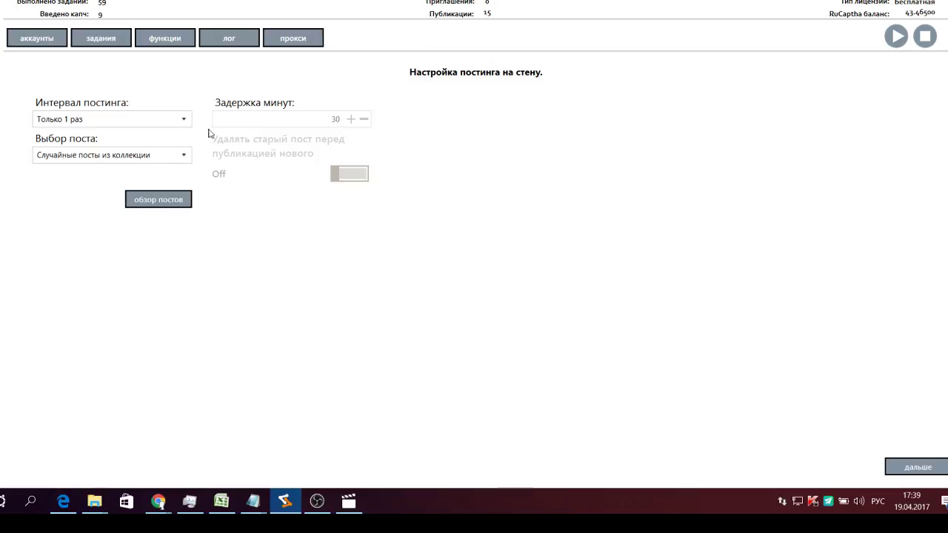
Set the wall posting interval to Регулярно and the post selection to Случайные посты из коллекции.
left_click(180, 123)
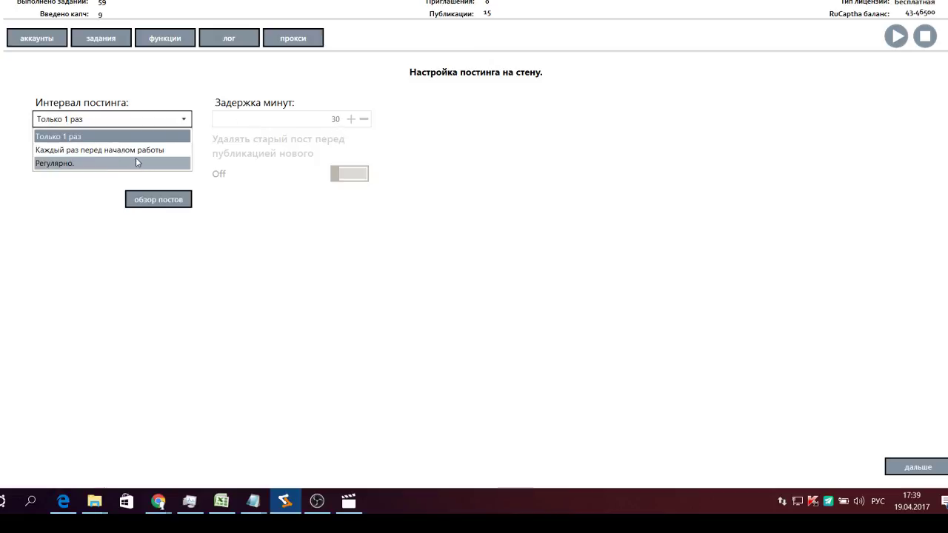
left_click(99, 163)
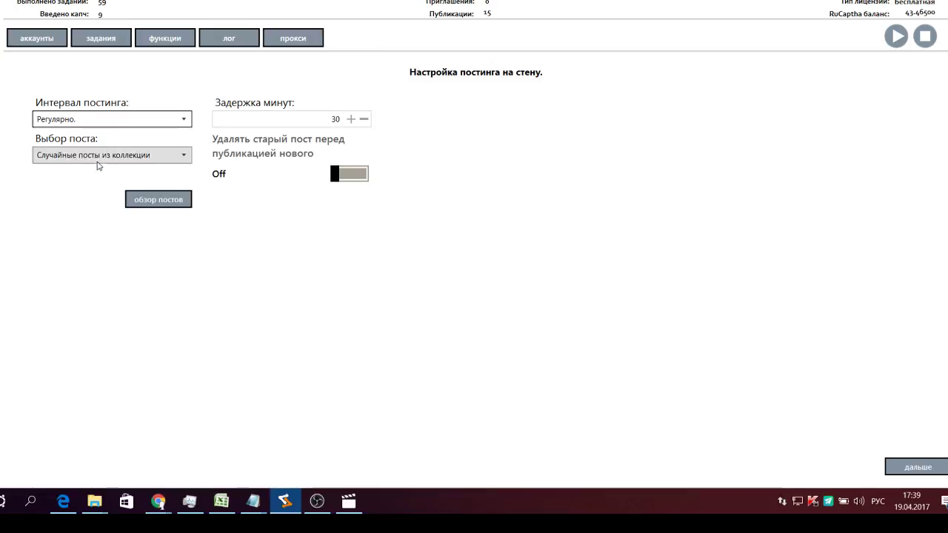
left_click(186, 157)
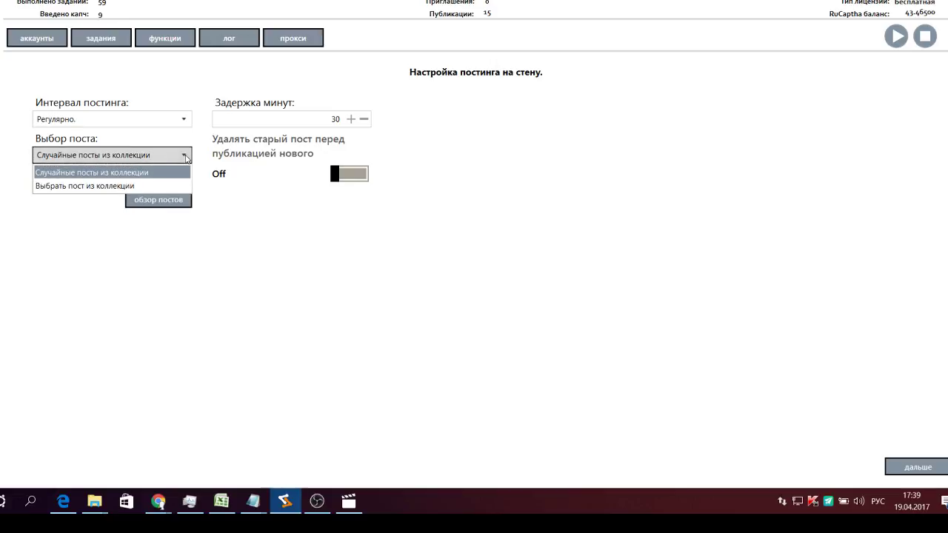
left_click(181, 171)
Review which posts are marked for publishing in the post collection, including the Калеостра post, and close it.
left_click(184, 199)
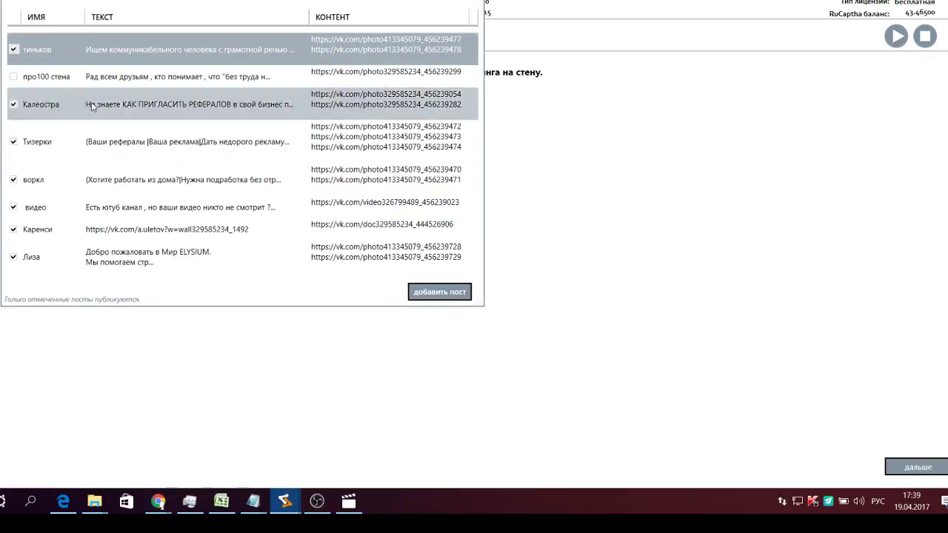
left_click(14, 106)
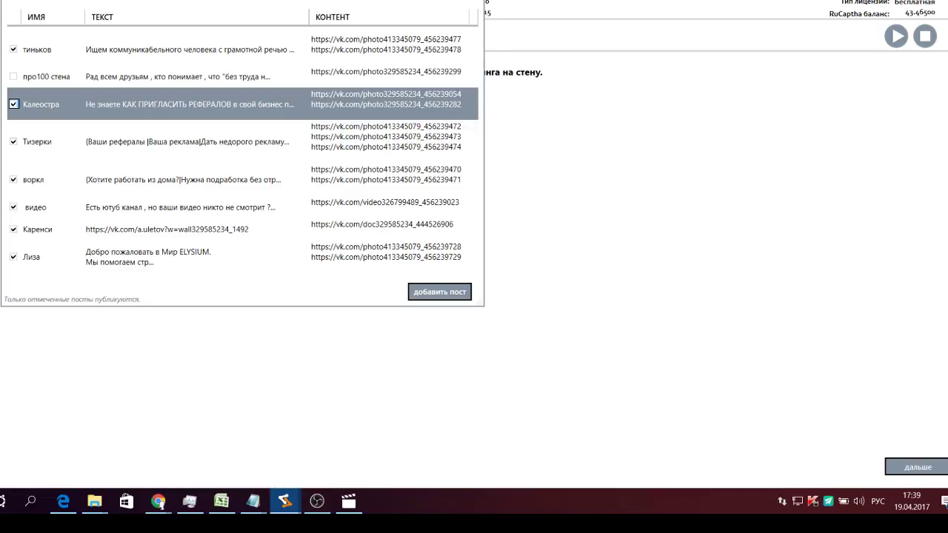
key("Escape")
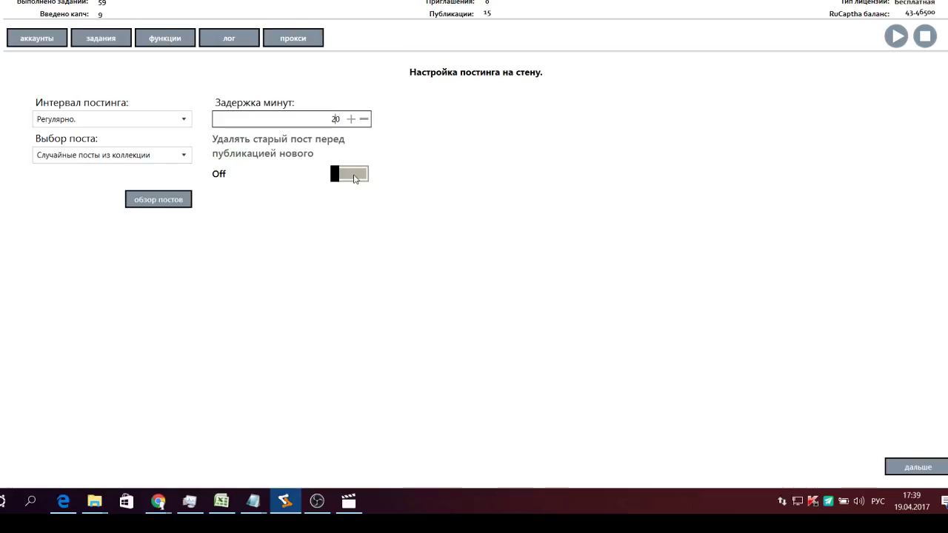
Set the wall posting delay to 20 minutes and enable deleting the old post before publishing a new one.
left_click(355, 178)
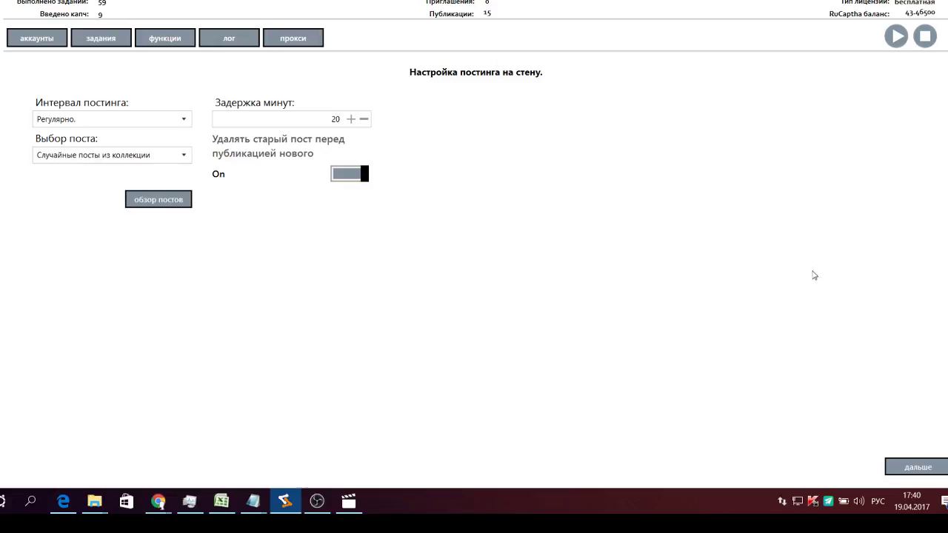
Continue to the group posting settings and paste the copied list of group ids into the group id field.
left_click(915, 468)
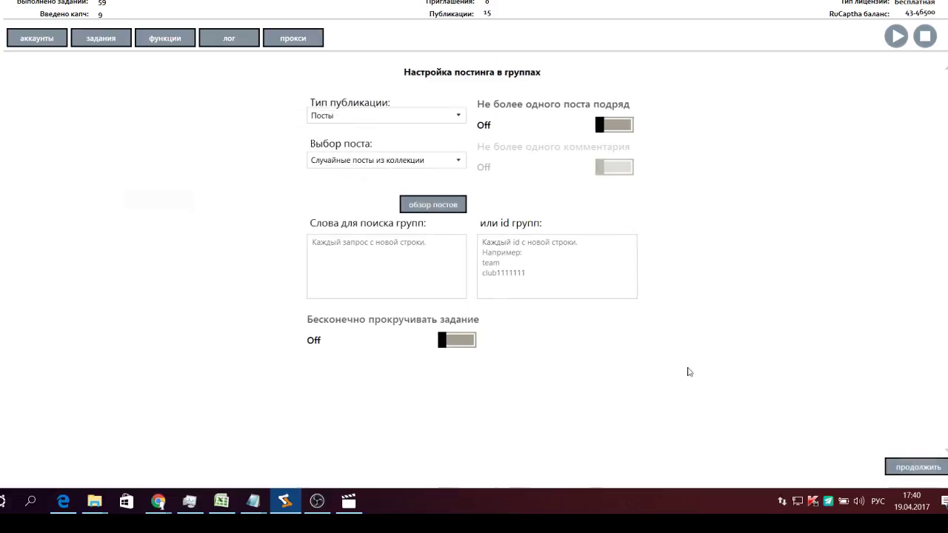
left_click(351, 245)
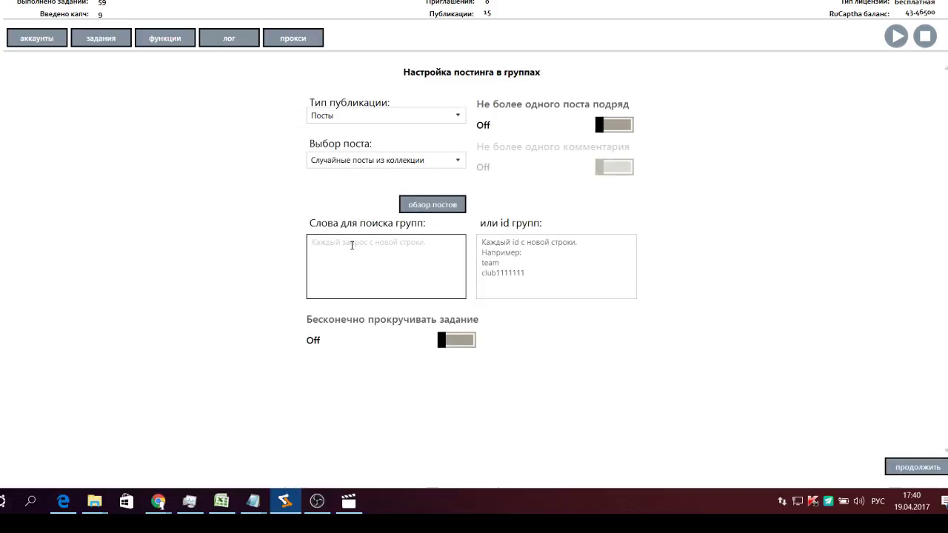
left_click(497, 243)
right_click(497, 244)
left_click(546, 292)
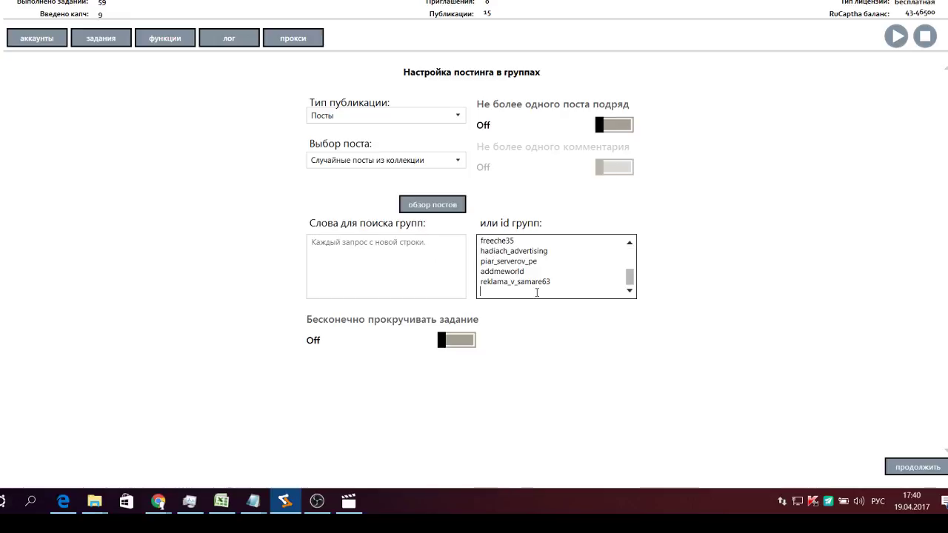
Review the available options for Выбор поста and Тип публикации in the group posting settings.
left_click(457, 163)
left_click(457, 163)
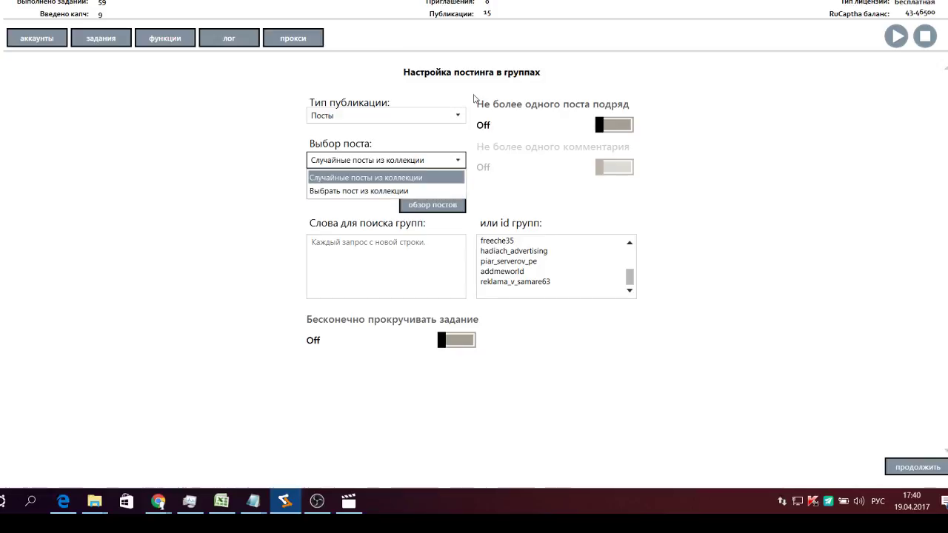
left_click(459, 117)
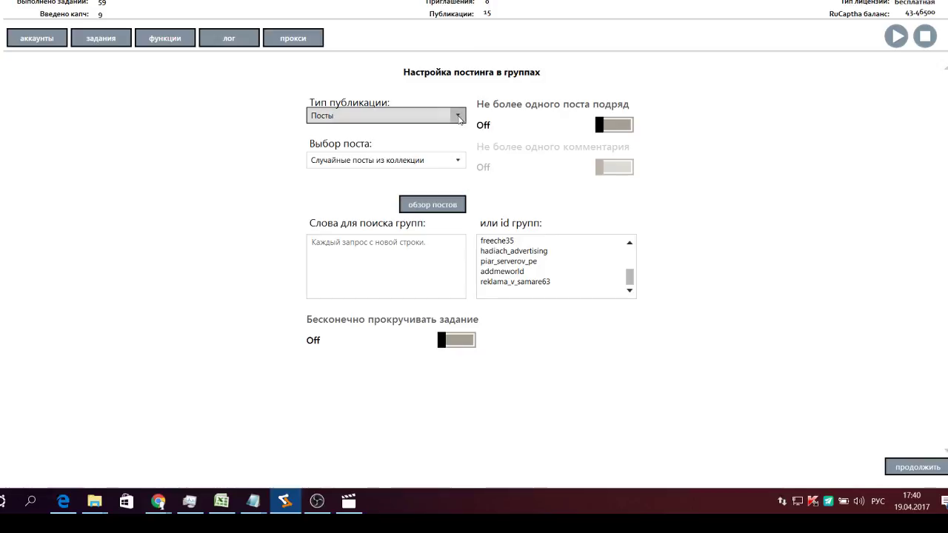
left_click(459, 117)
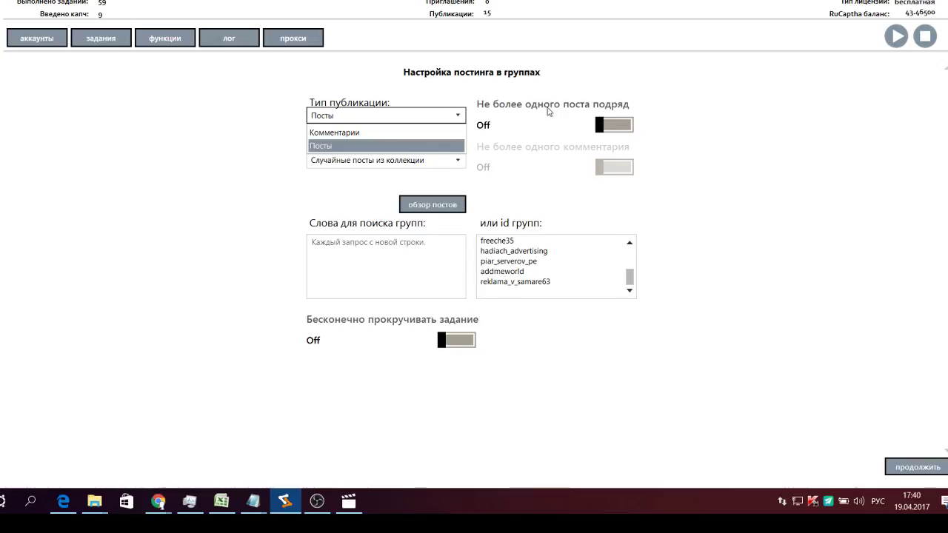
Enable Не более одного поста подряд and Бесконечно прокручивать задание, and continue to the task summary.
left_click(624, 127)
left_click(624, 127)
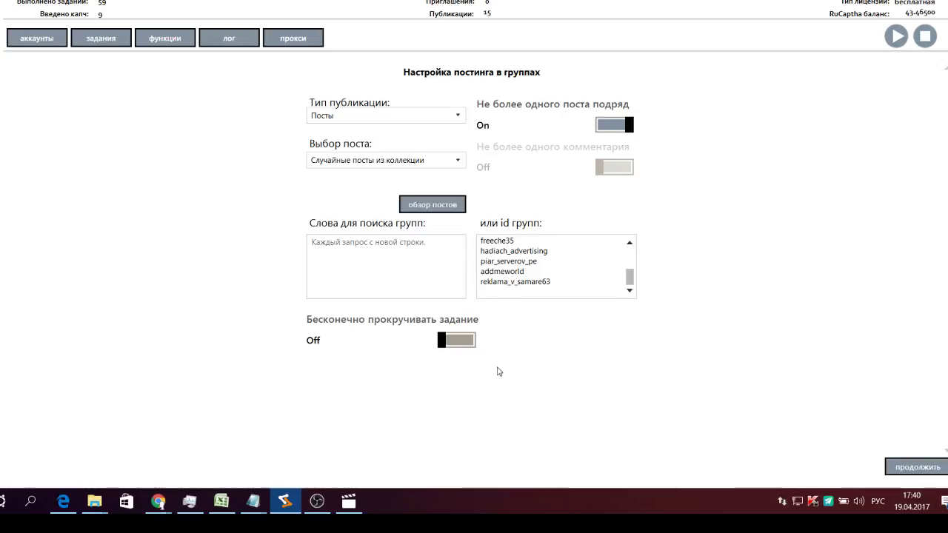
left_click(475, 340)
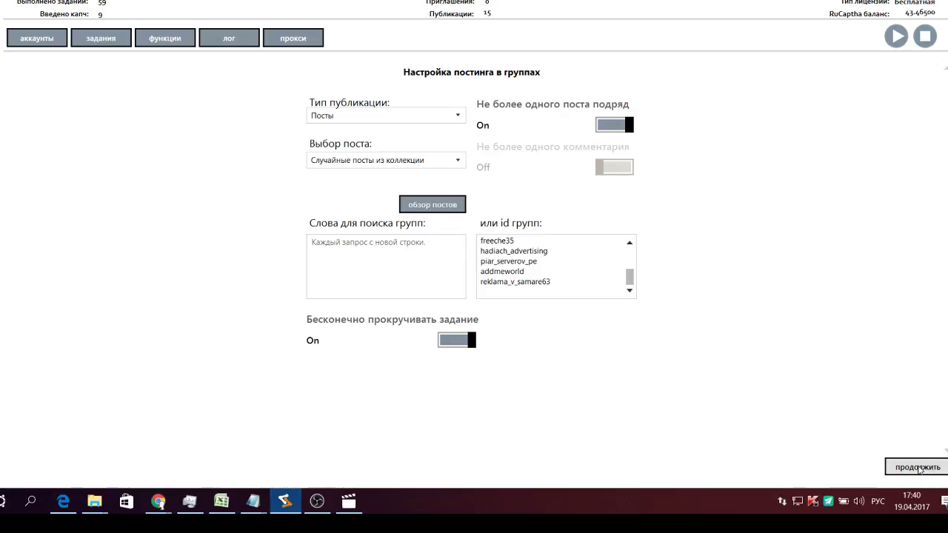
left_click(919, 470)
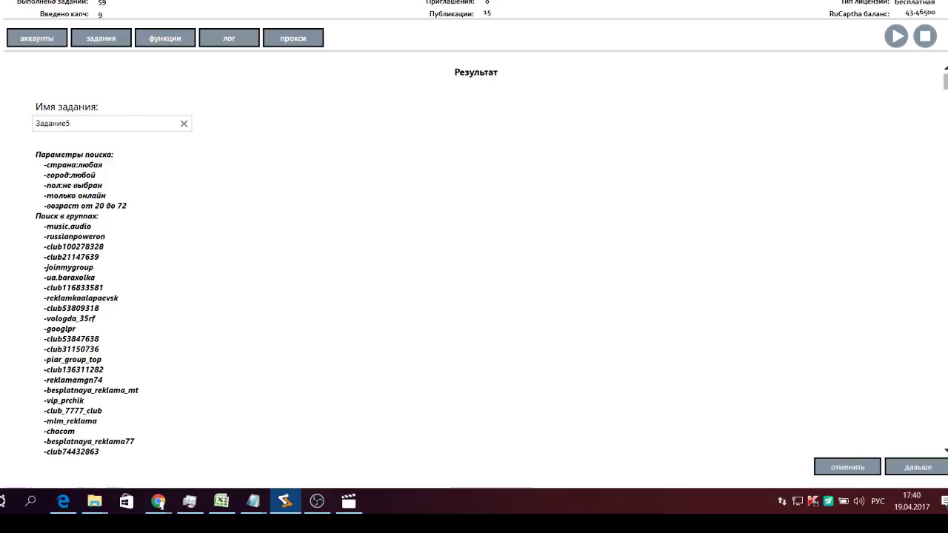
Name the task ппрорп and finish creating it.
left_click(72, 125)
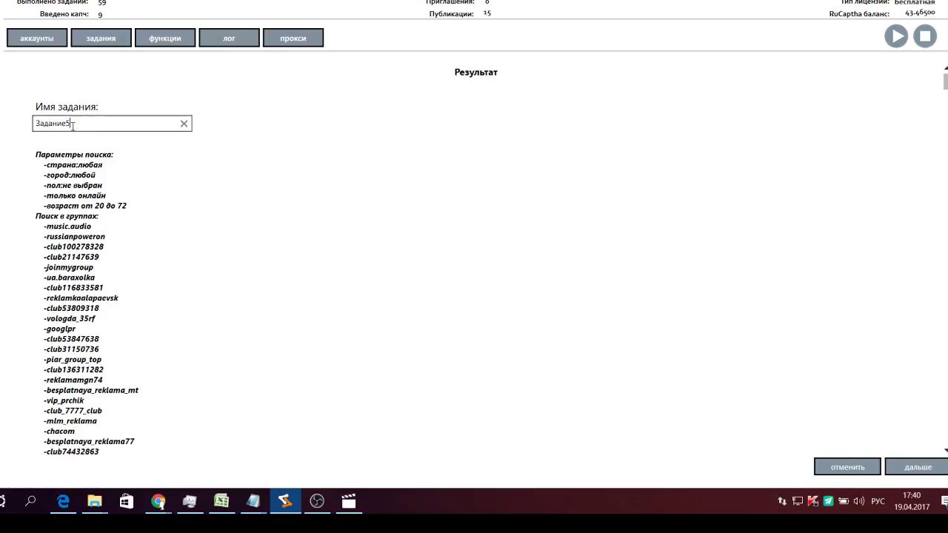
key("ctrl+a")
key("BackSpace")
type("ппрорп")
left_click(914, 469)
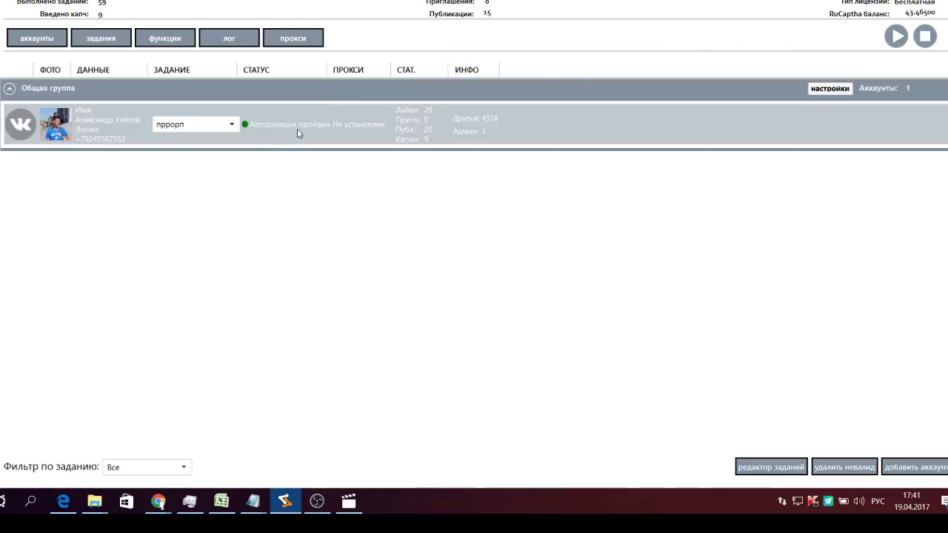
Assign the task Пост груп+лайк коммент to the account and start its execution.
left_click(234, 125)
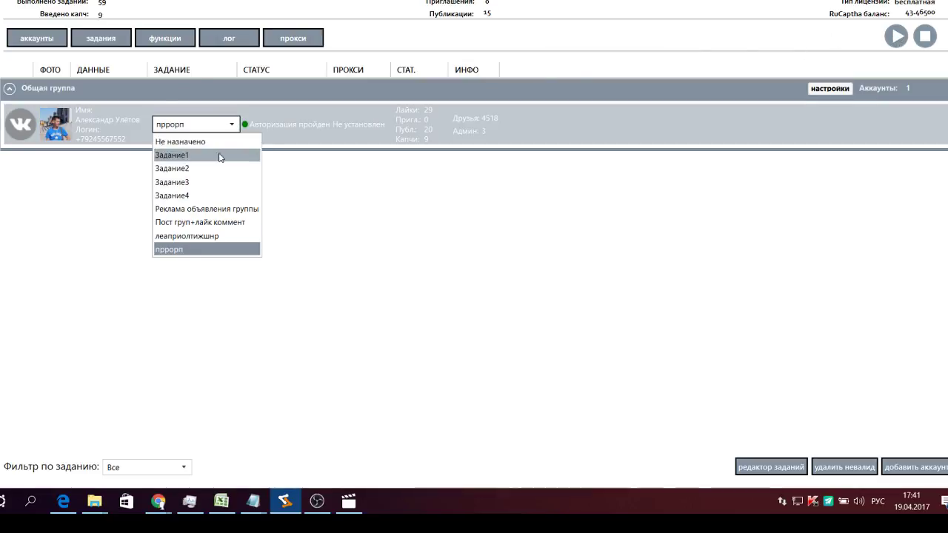
left_click(195, 223)
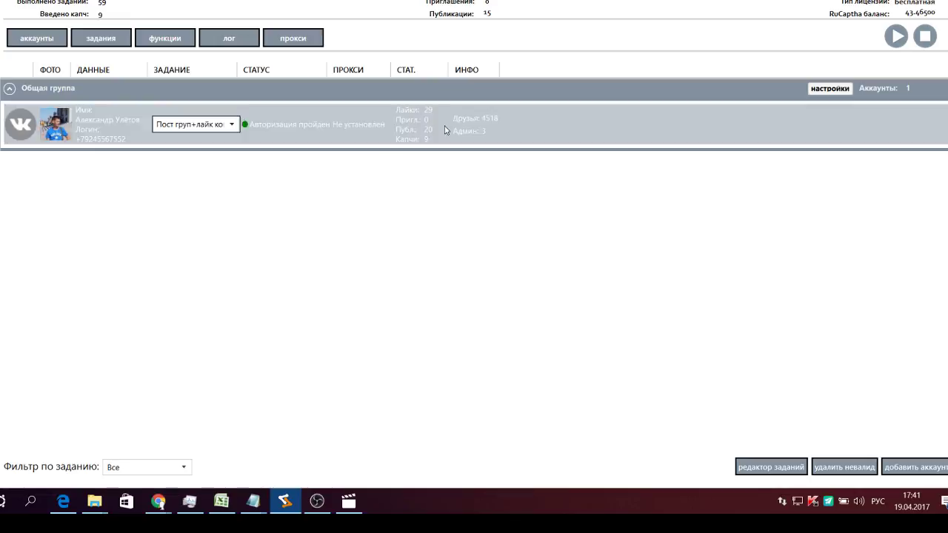
left_click(896, 36)
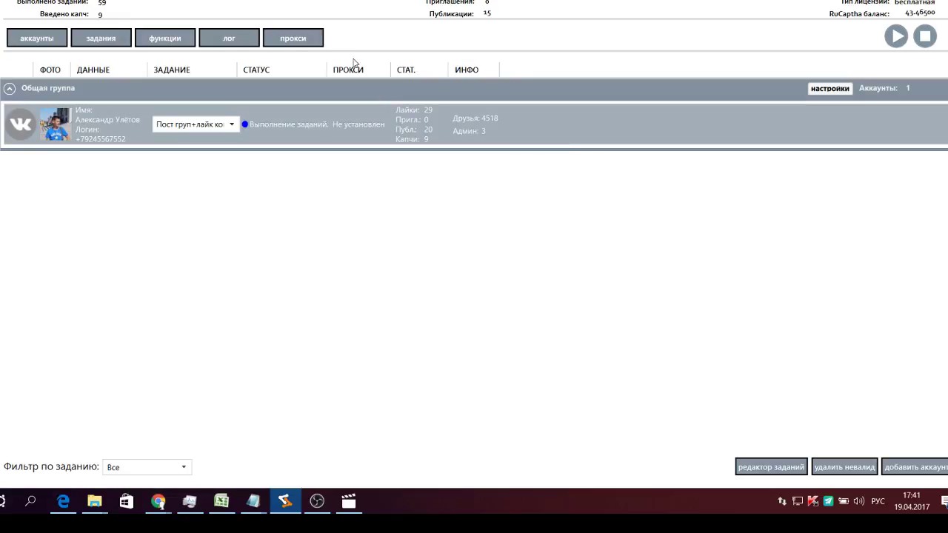
Examine the newest entries in the bot's activity log.
left_click(220, 42)
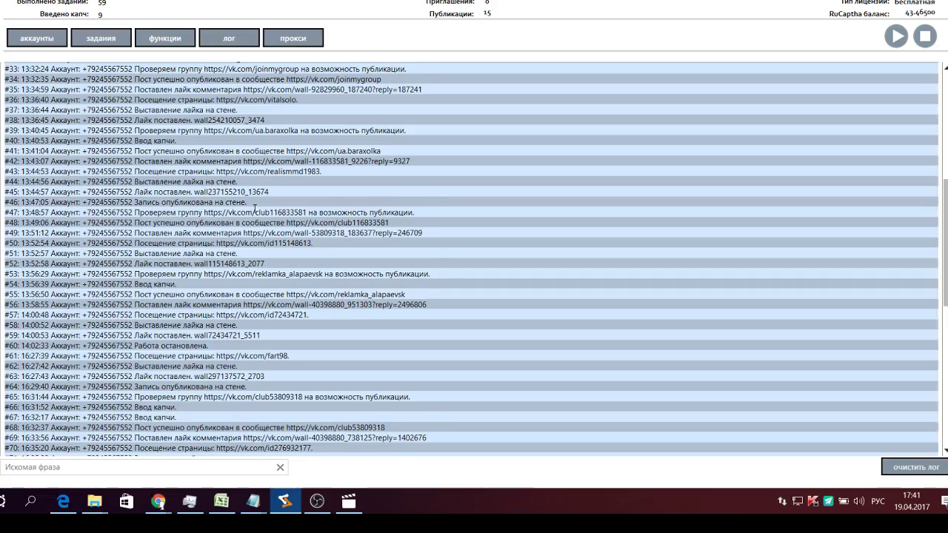
scroll(258, 222, "down", 5)
scroll(258, 222, "down", 1)
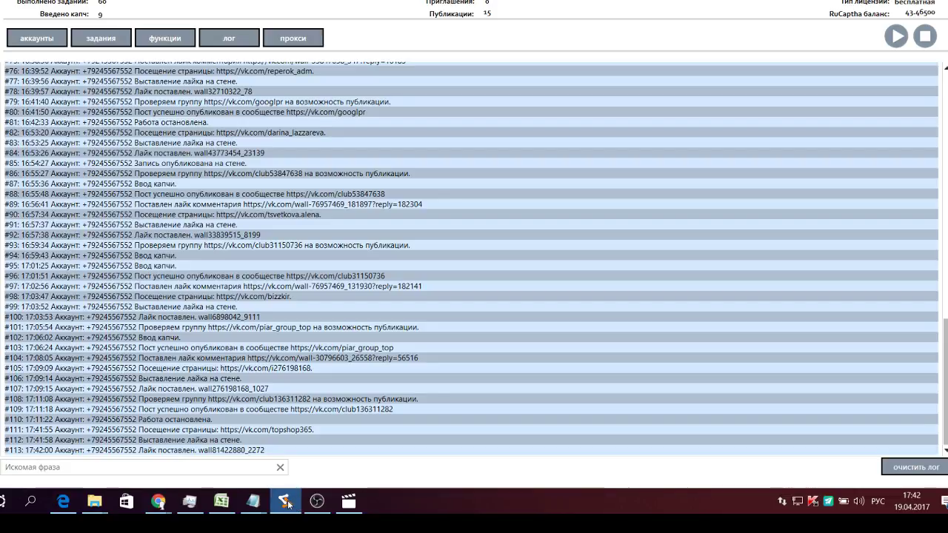
mouse_move(291, 503)
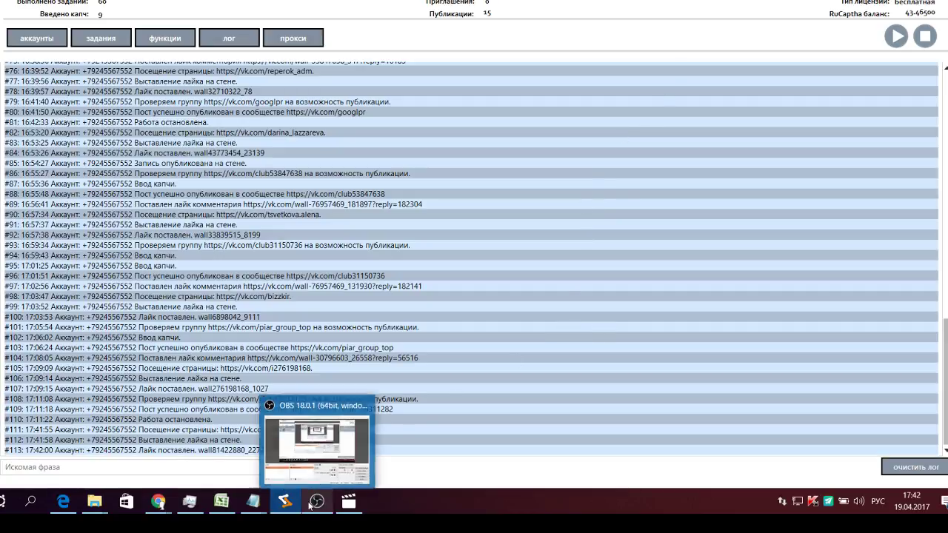
mouse_move(301, 484)
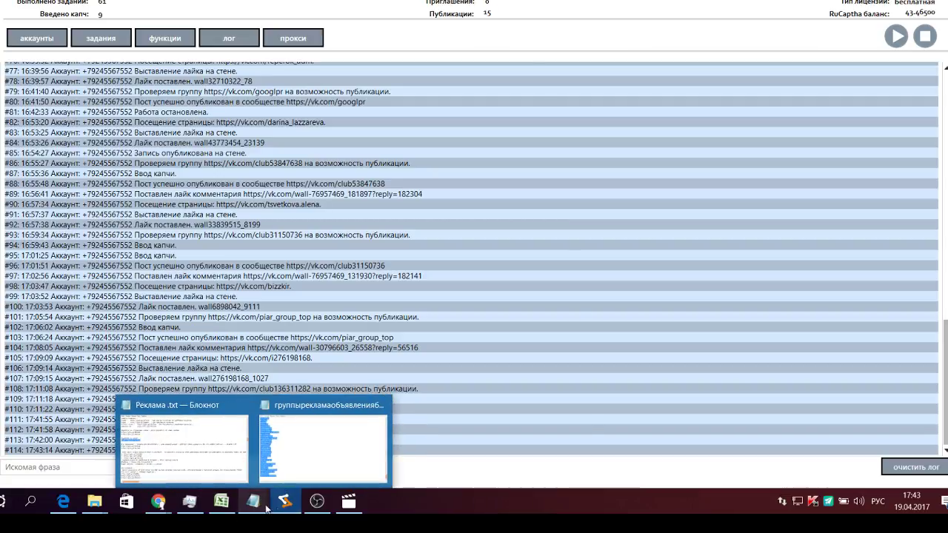
Switch to Chrome to view the ruCaptcha home page, and return to Sobot.
mouse_move(158, 507)
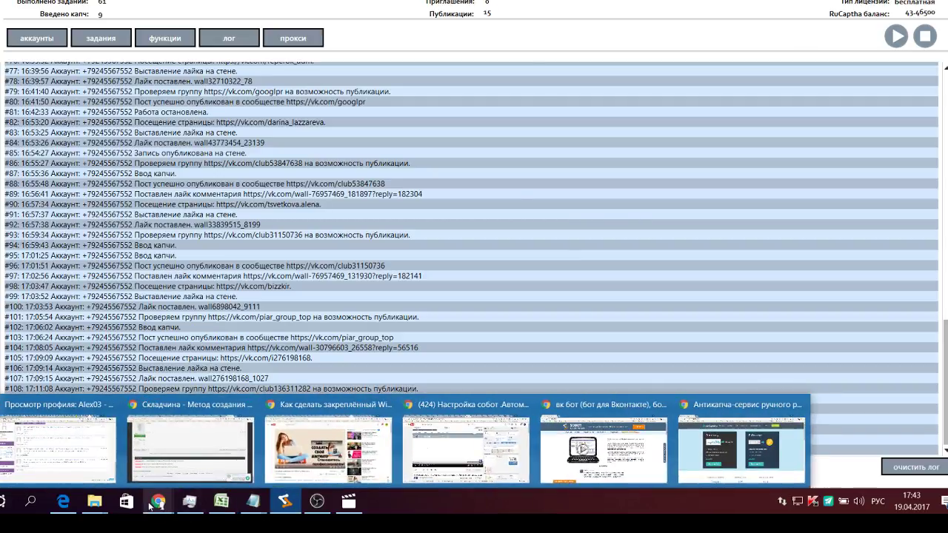
left_click(723, 453)
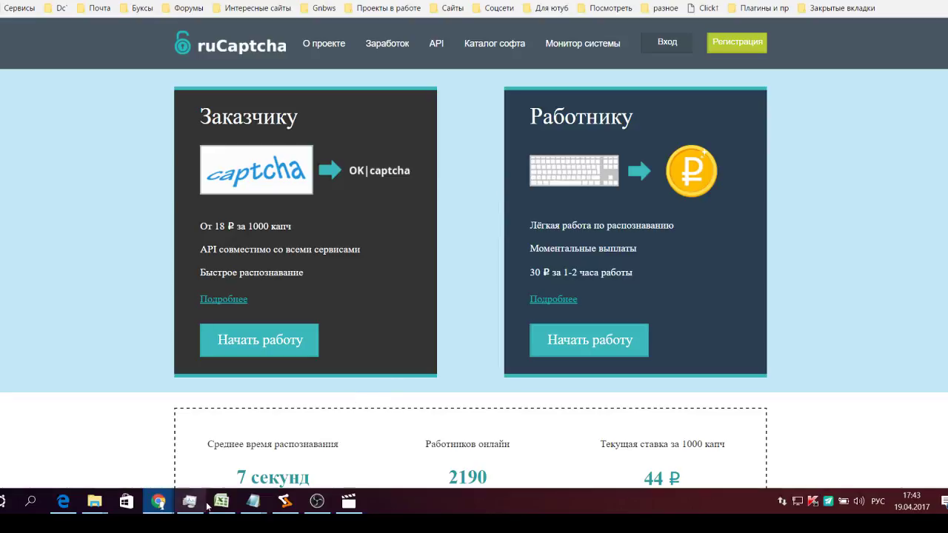
left_click(285, 502)
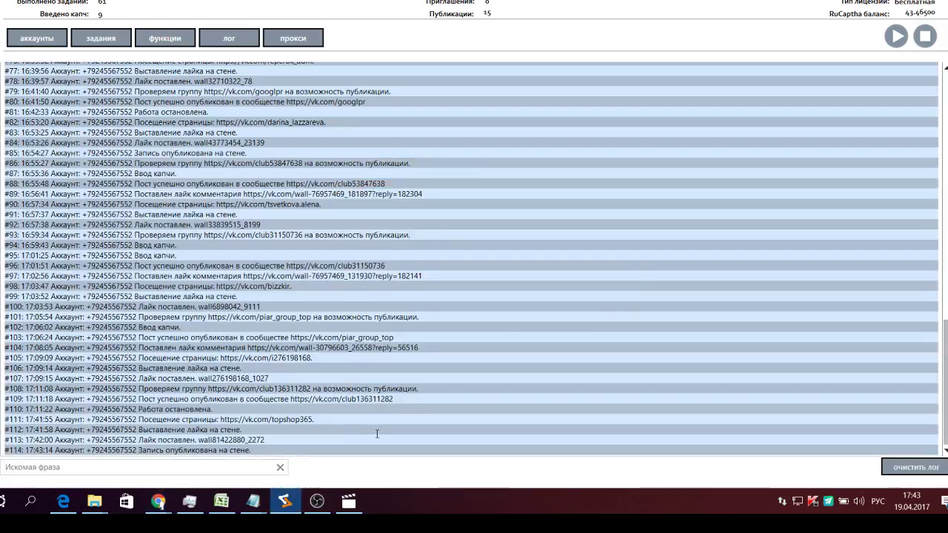
Review the captcha entry settings alongside the ruCaptcha site, and save the settings.
mouse_move(937, 45)
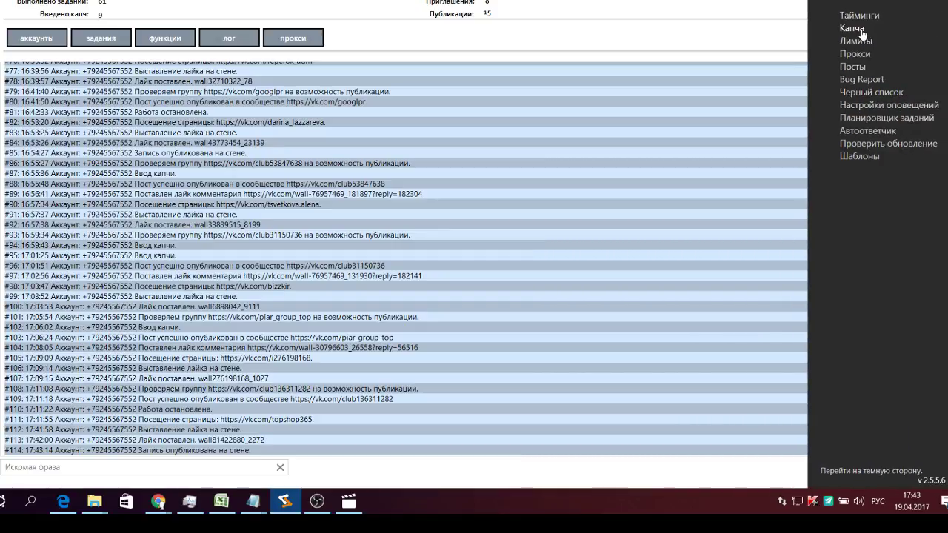
left_click(859, 31)
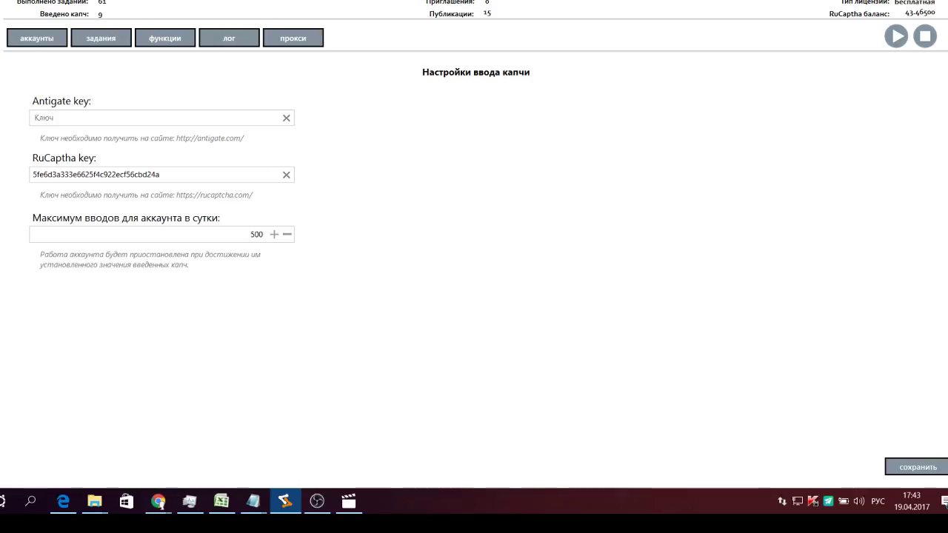
key("alt+Tab")
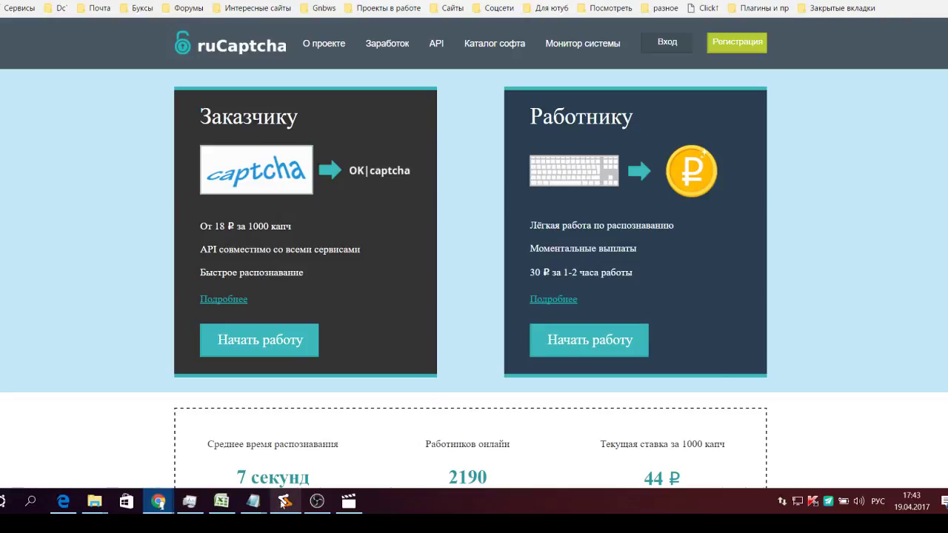
left_click(281, 505)
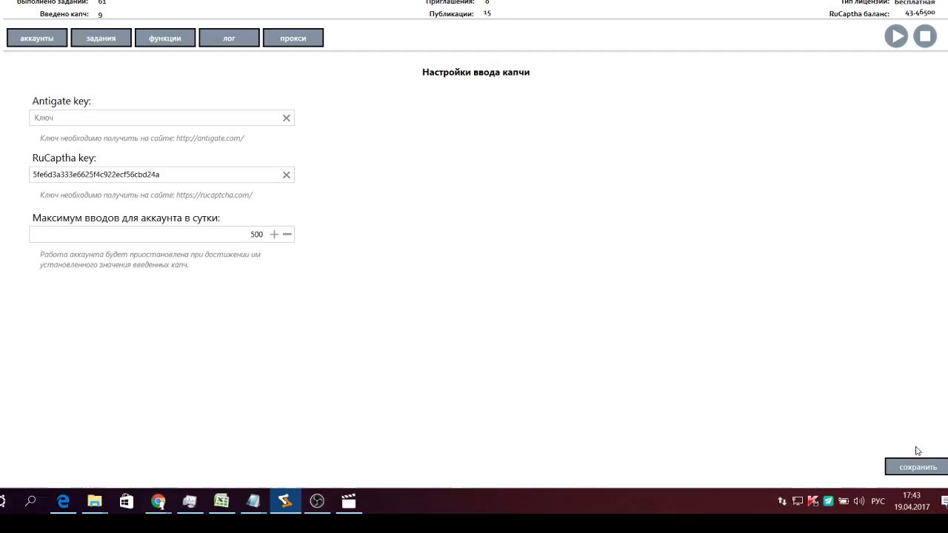
left_click(918, 472)
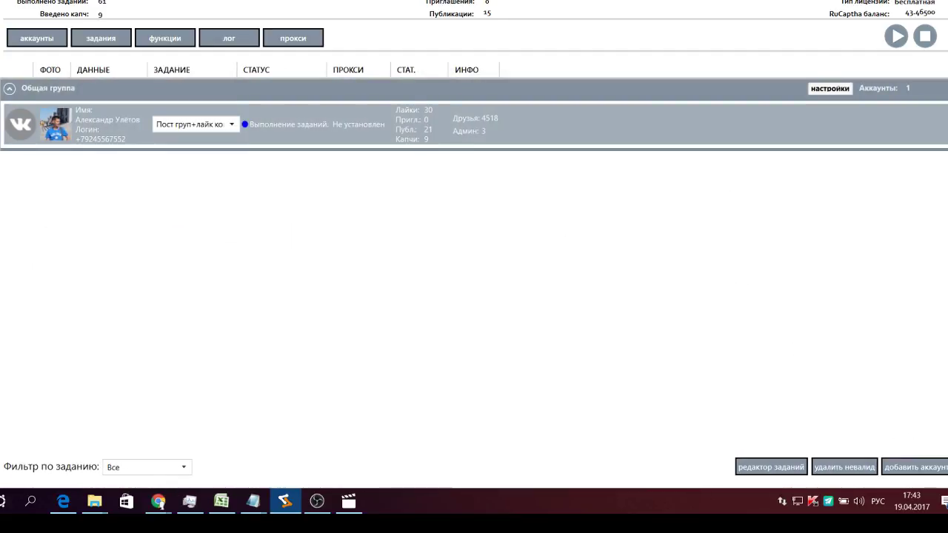
Open the functions for VKontakte accounts, leave only Парсинг групп enabled, and continue to its settings.
left_click(167, 42)
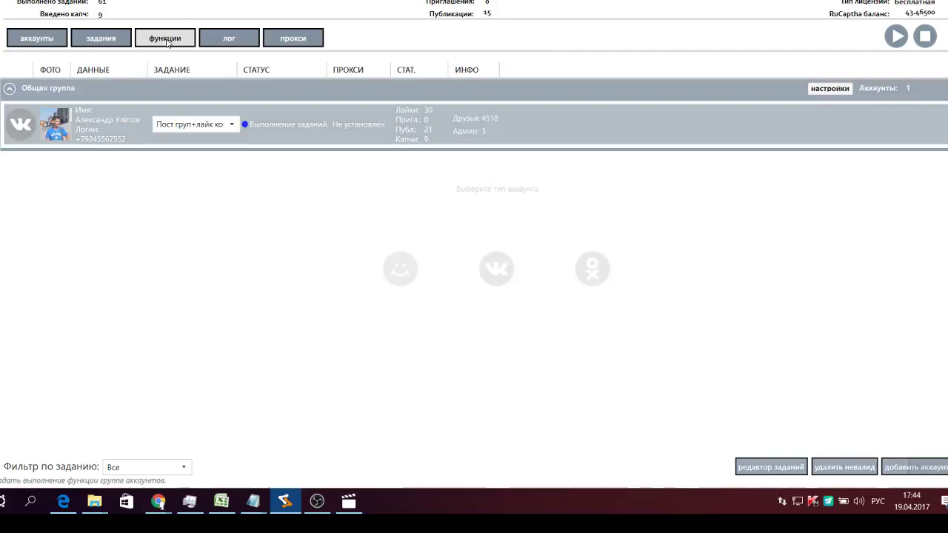
left_click(485, 271)
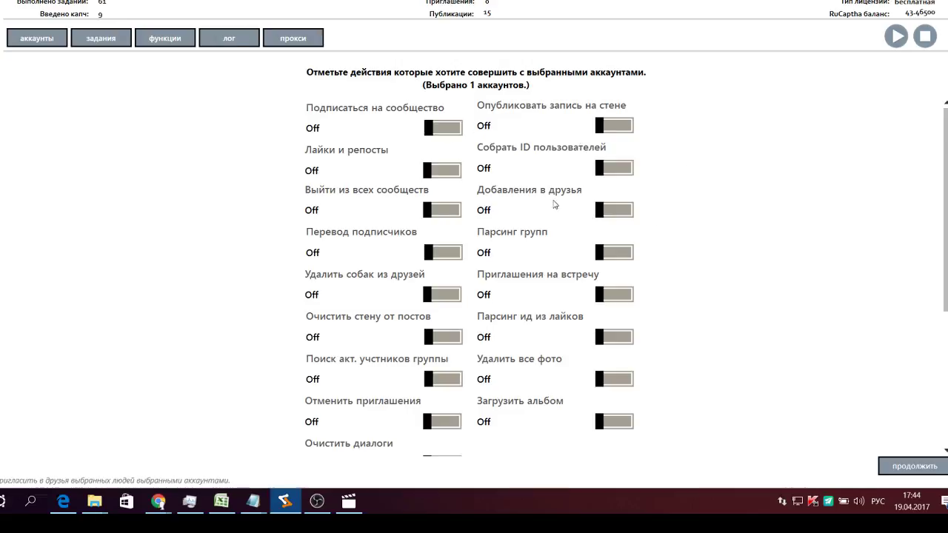
left_click(624, 129)
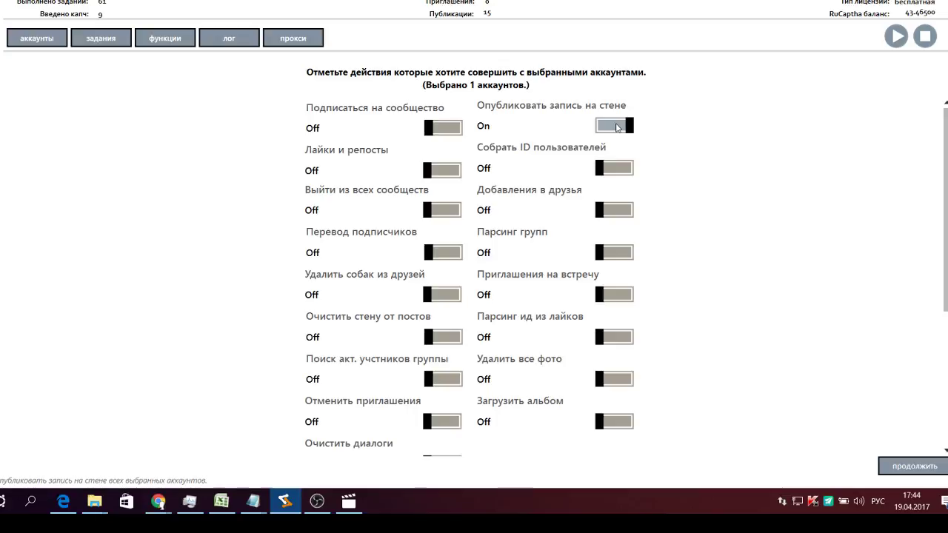
left_click(616, 127)
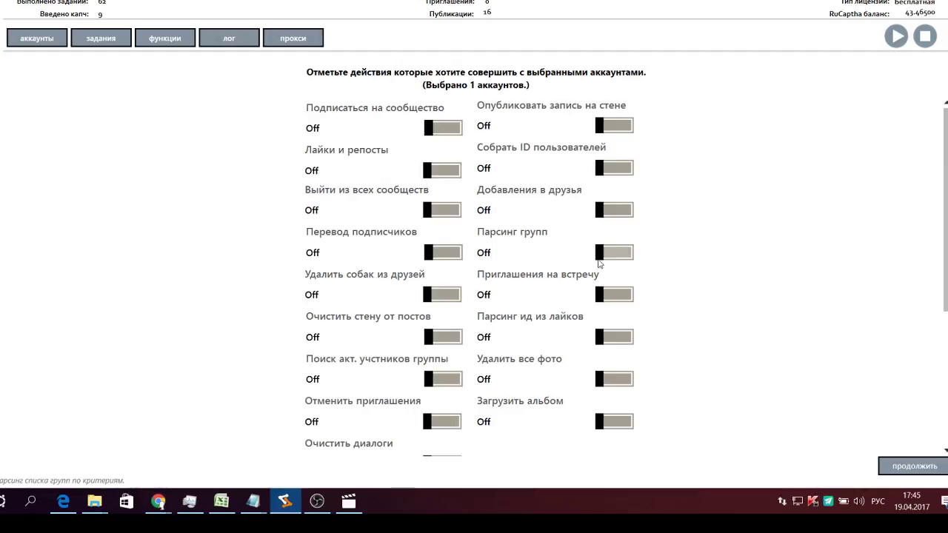
left_click(611, 252)
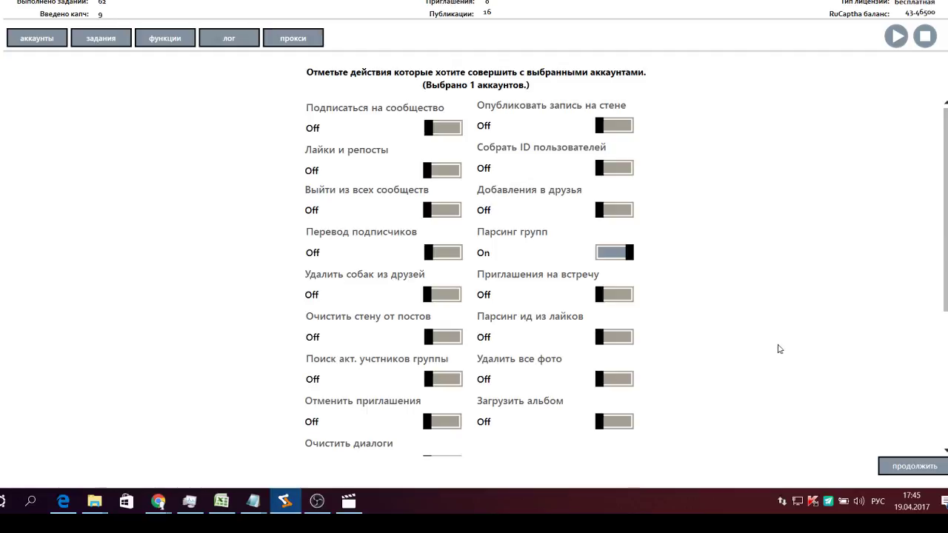
scroll(863, 348, "down", 5)
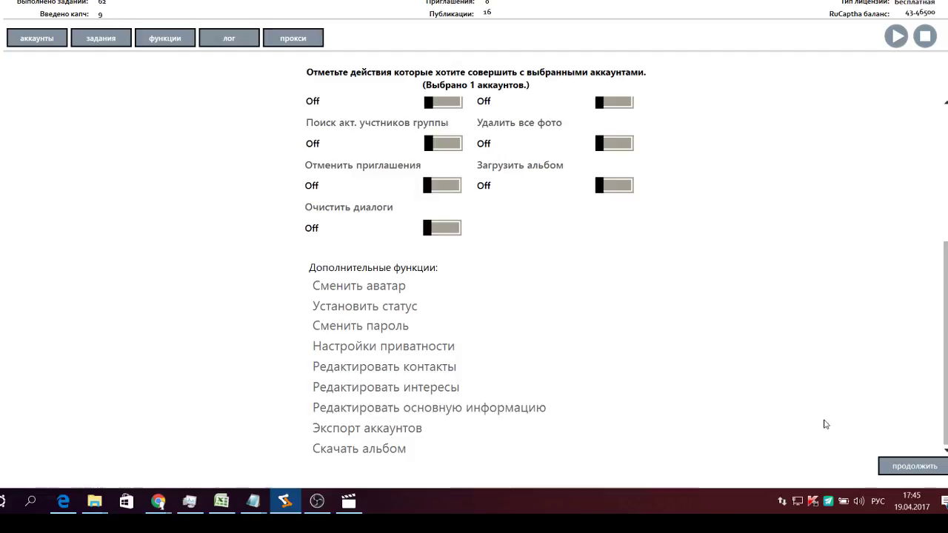
left_click(914, 467)
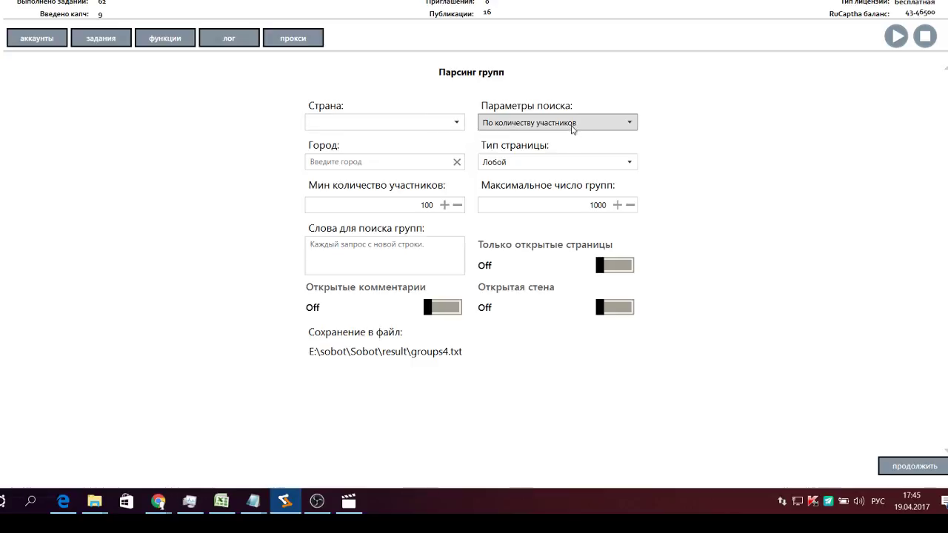
Review the available Параметры поиска options for group parsing.
left_click(628, 123)
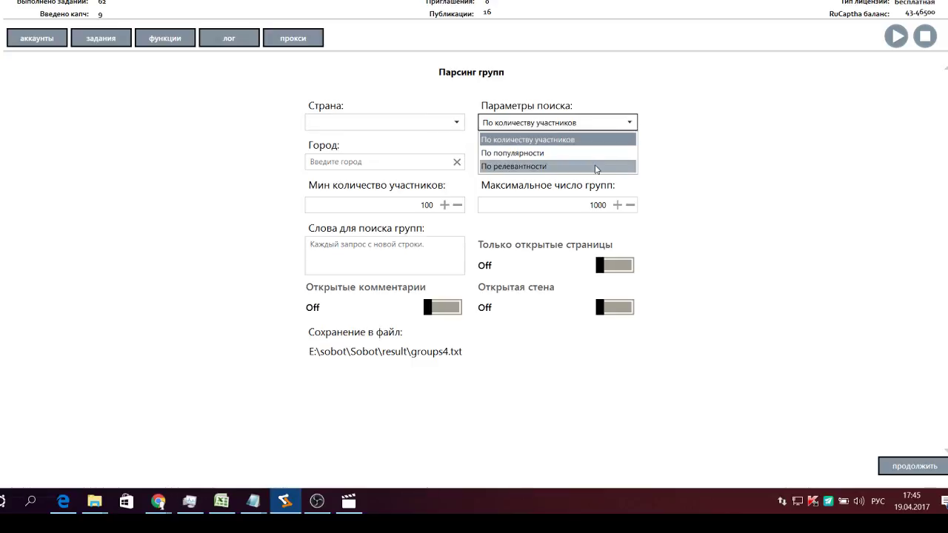
left_click(629, 123)
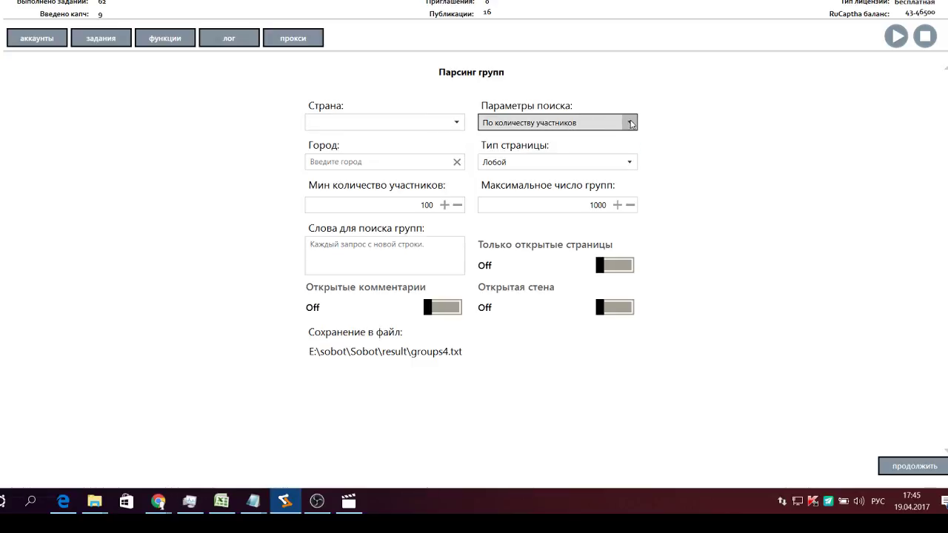
Review the Тип страницы options and set the minimum number of group participants to 1000.
left_click(624, 163)
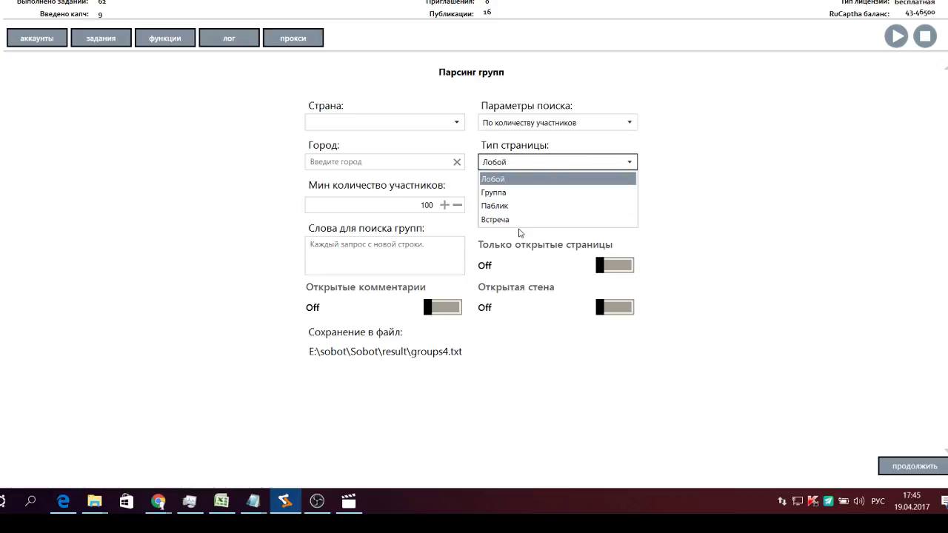
left_click(429, 207)
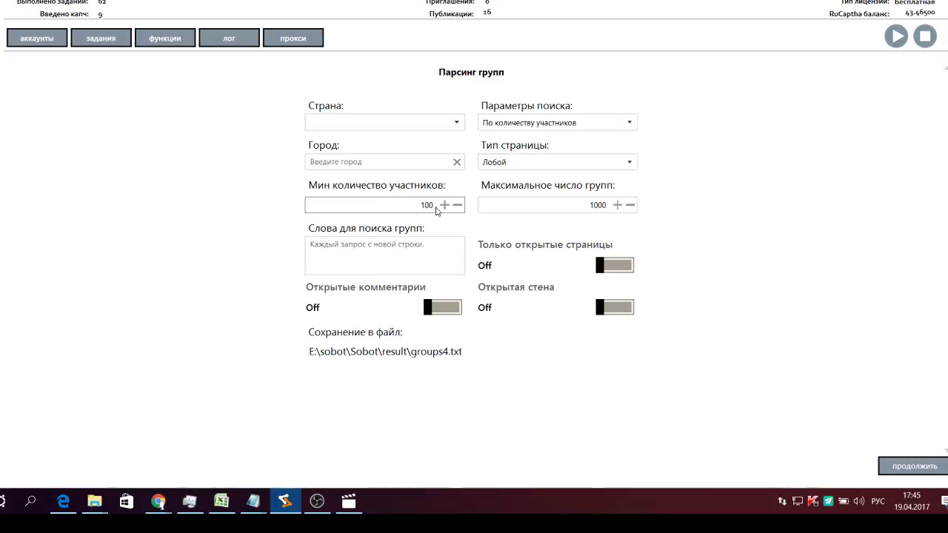
double_click(434, 207)
left_click(433, 207)
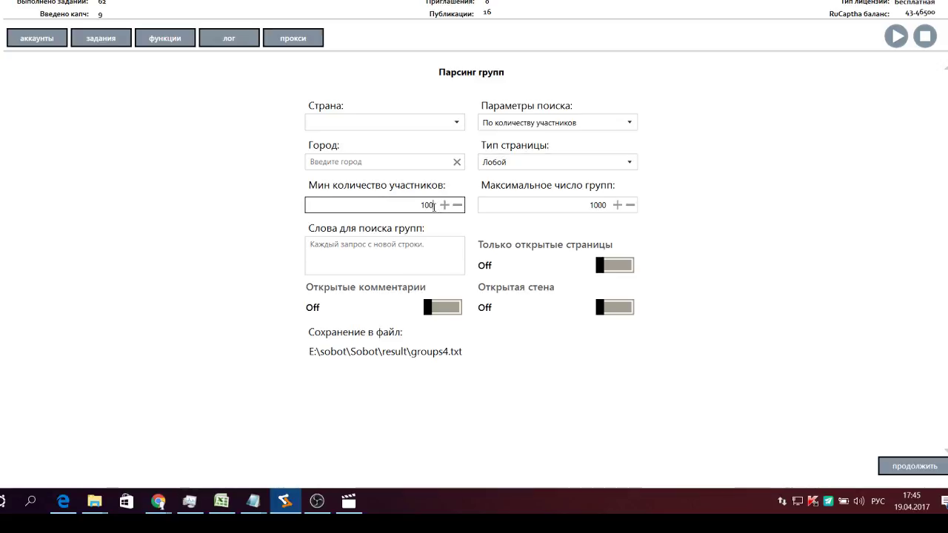
type("0")
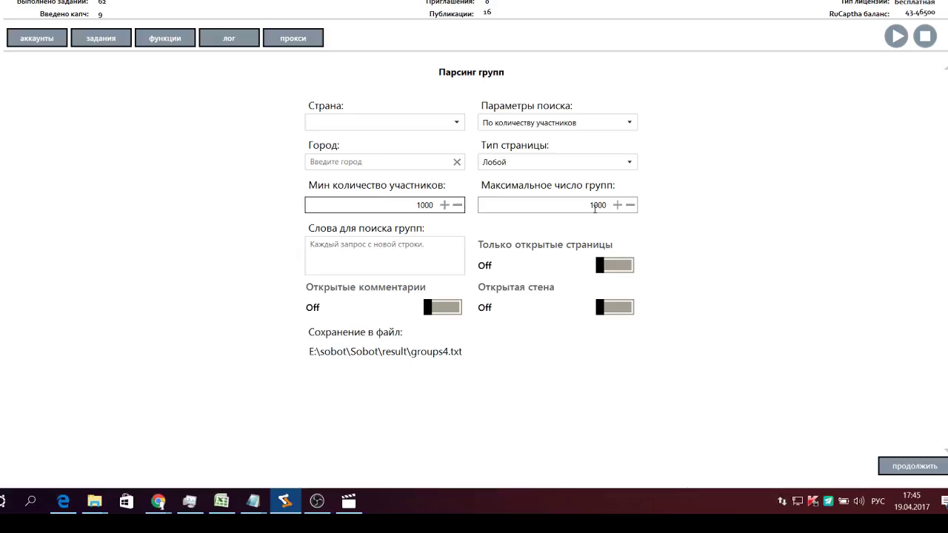
Enable Только открытые страницы, Открытая стена and Открытые комментарии for the group search, and check the result file path.
left_click(383, 259)
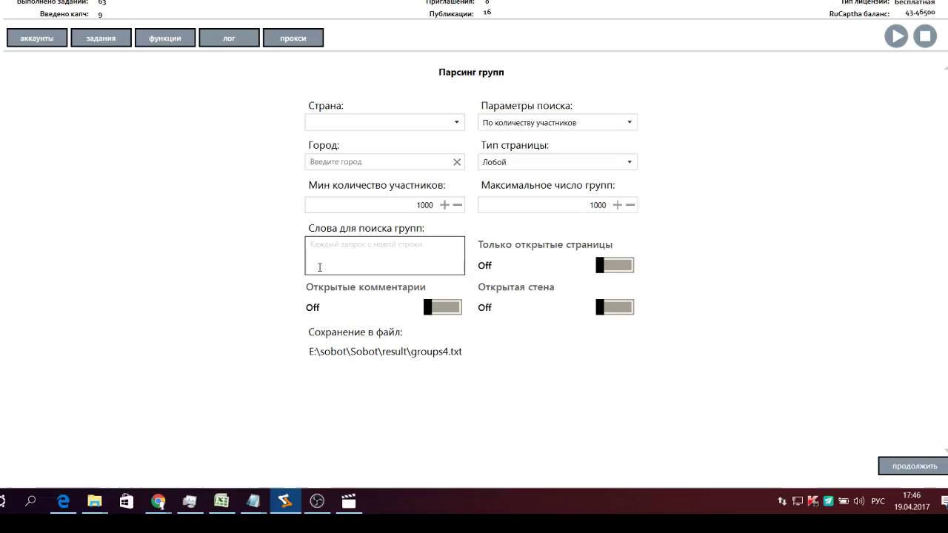
left_click(627, 268)
left_click(621, 309)
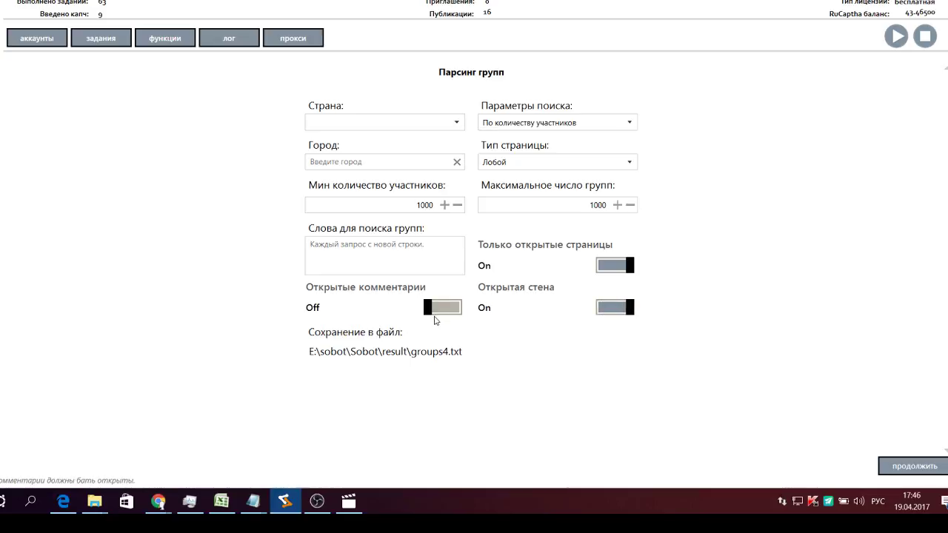
left_click(436, 311)
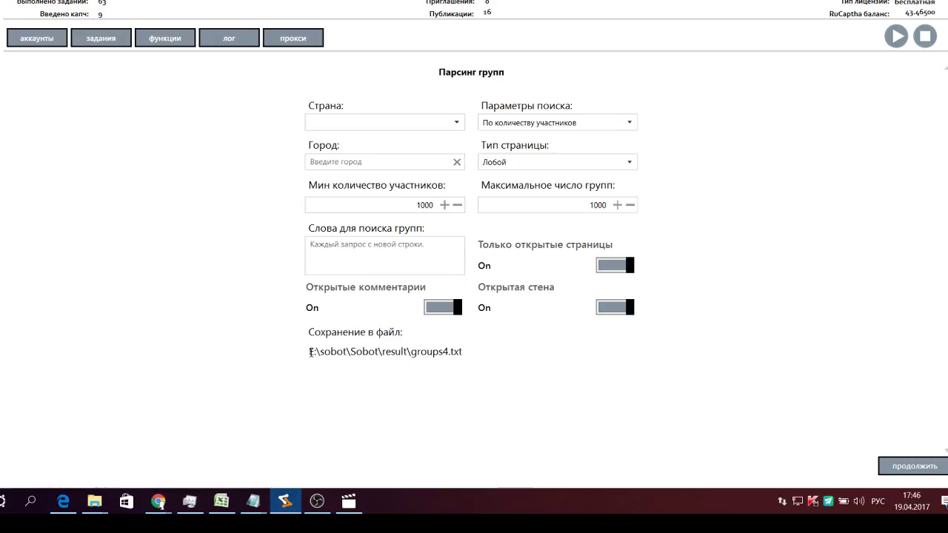
left_click_drag(310, 352, 506, 368)
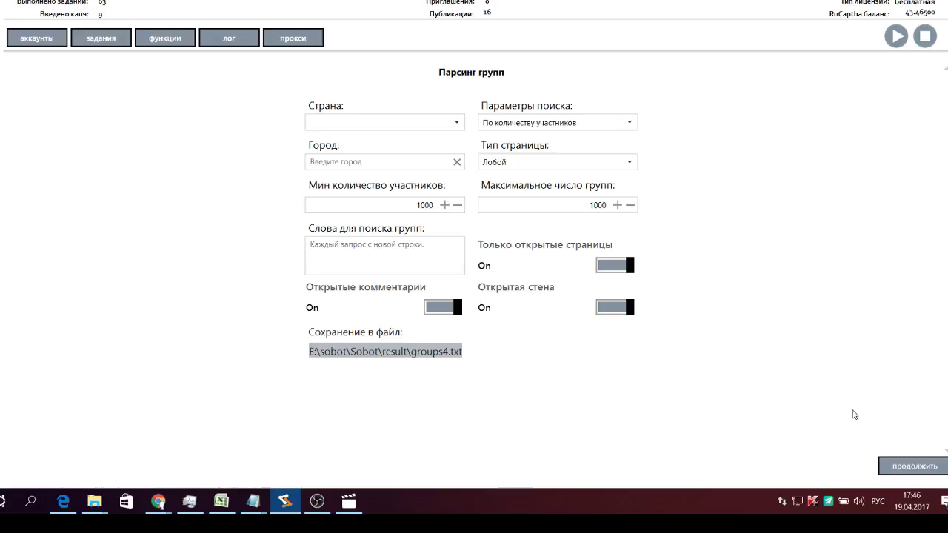
Enter "салат" as the group search word and continue to start the group parsing.
left_click(900, 466)
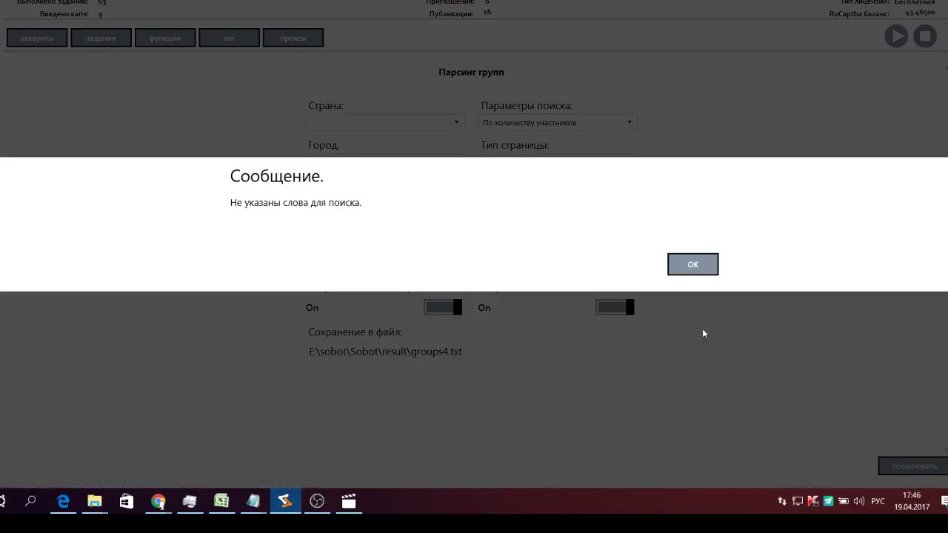
left_click(678, 271)
left_click(375, 252)
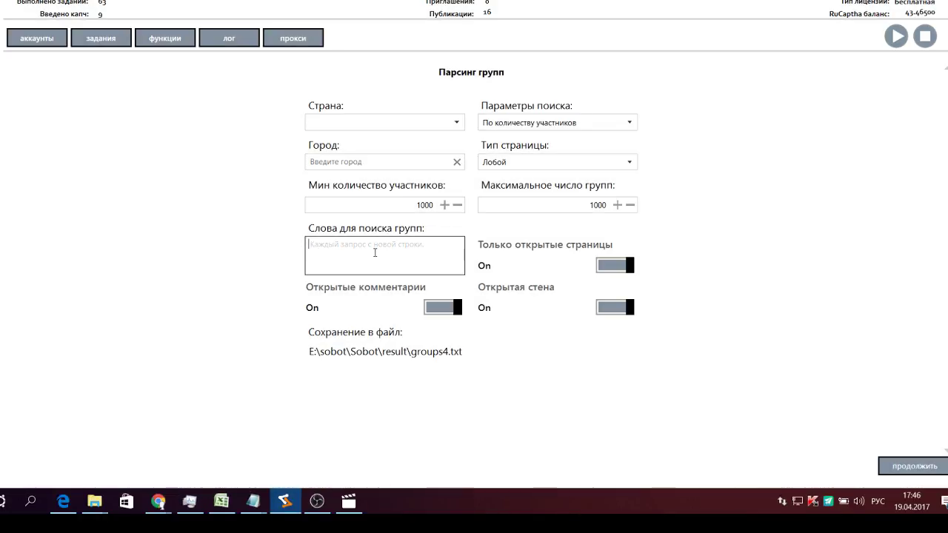
type("салат")
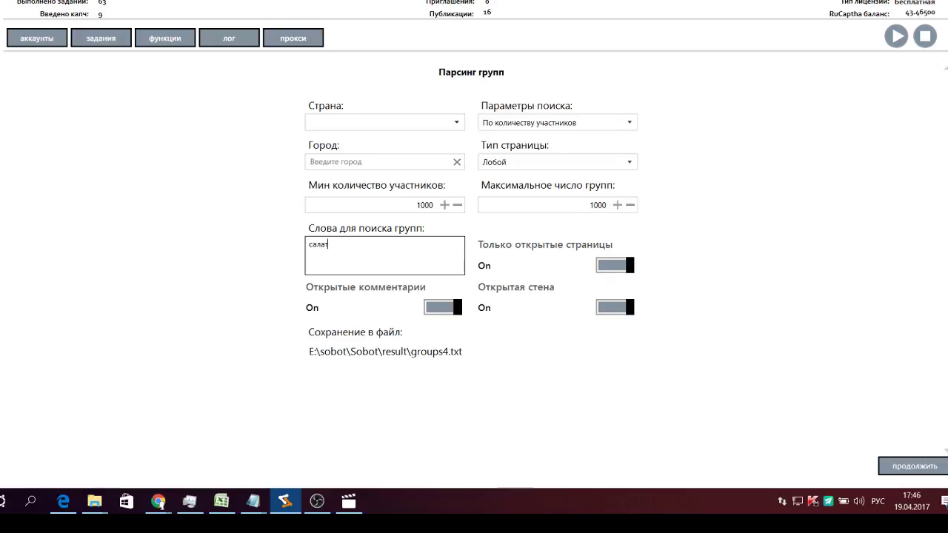
left_click(927, 467)
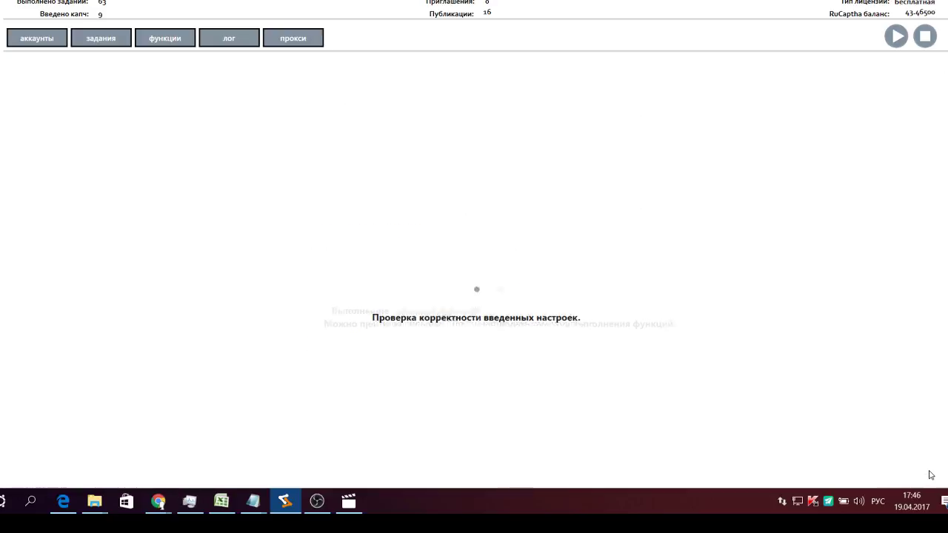
Check the group parsing progress in the newest log entries, and open the accounts section.
left_click(221, 43)
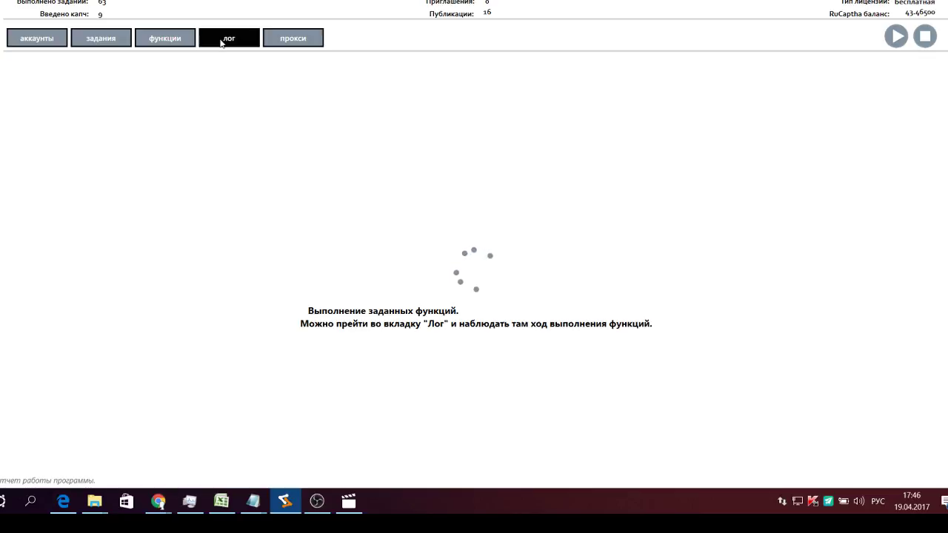
scroll(699, 367, "down", 10)
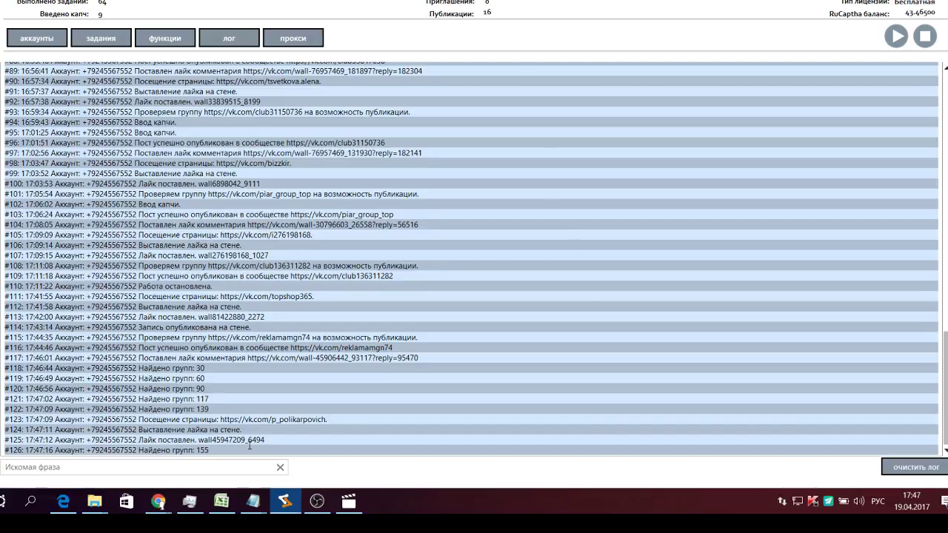
left_click(33, 37)
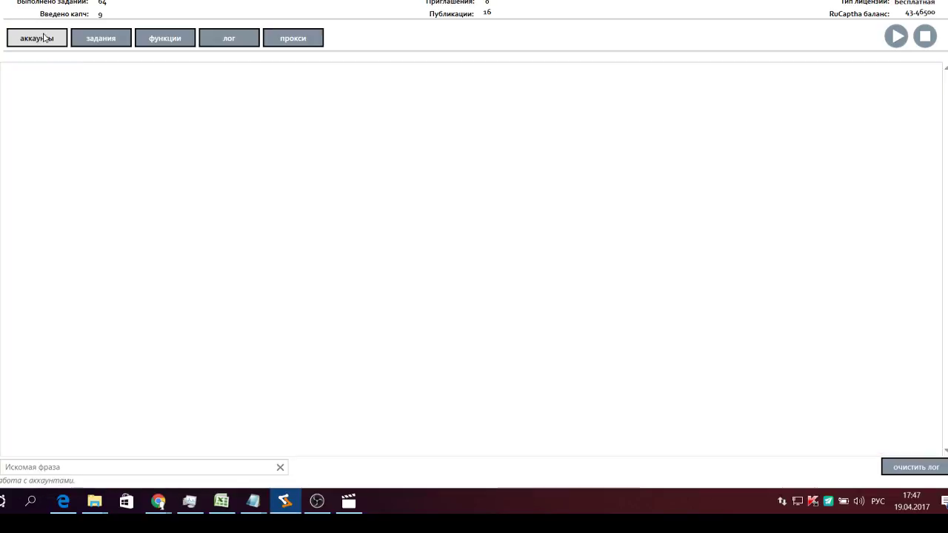